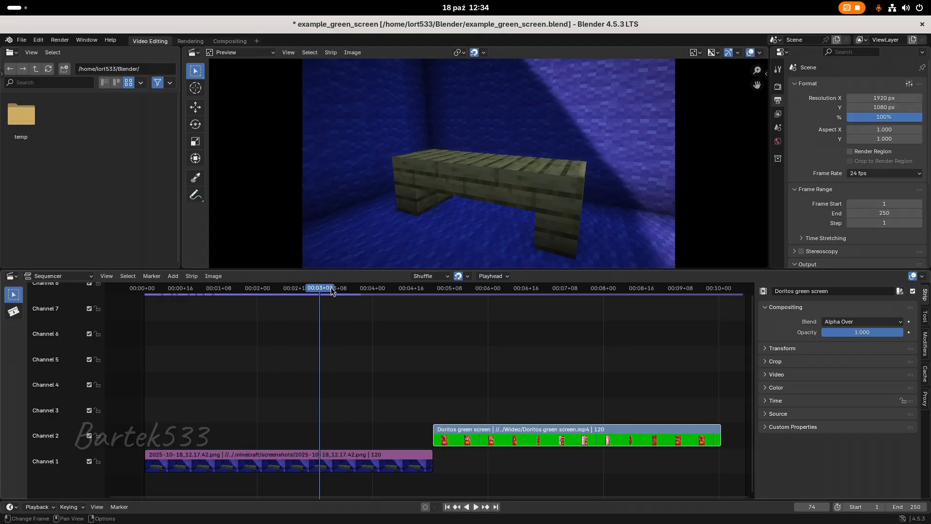
{"action": "left_click_drag", "start_coordinate": [587, 442], "coordinate": [299, 442]}
{"action": "left_click_drag", "start_coordinate": [319, 292], "coordinate": [339, 293]}
{"action": "left_click_drag", "start_coordinate": [364, 427], "coordinate": [593, 445]}
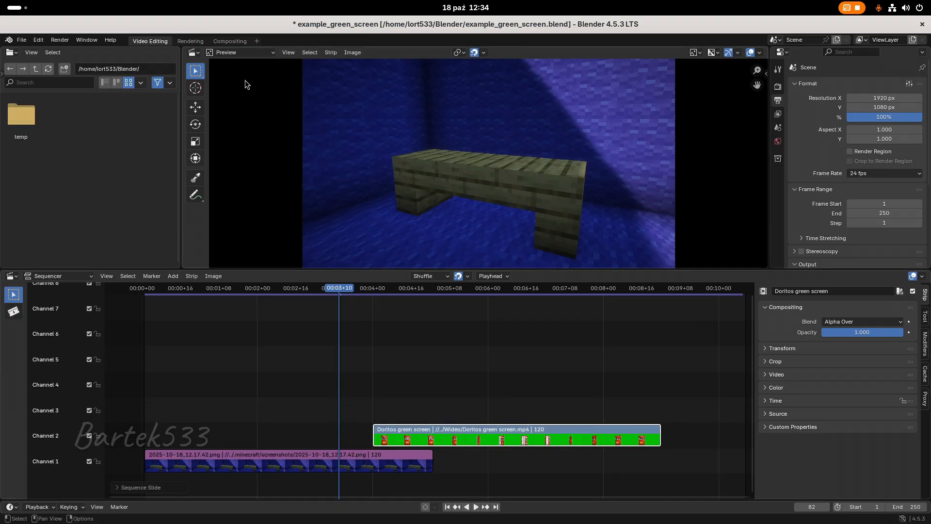
{"action": "left_click", "coordinate": [228, 41]}
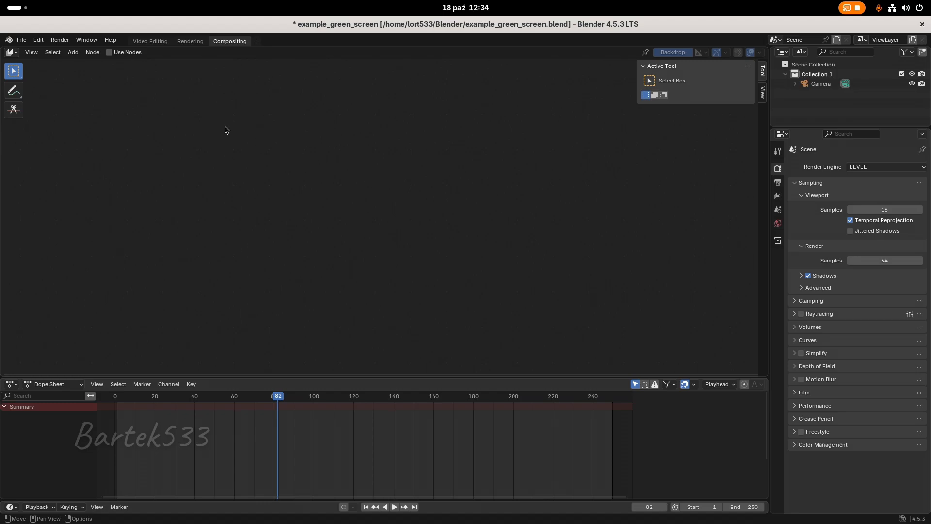
{"action": "left_click", "coordinate": [158, 41]}
Align the Doritos green screen strip directly above the screenshot image strip from the start and set the playhead to 00:04+02.
{"action": "left_click_drag", "start_coordinate": [457, 438], "coordinate": [231, 436]}
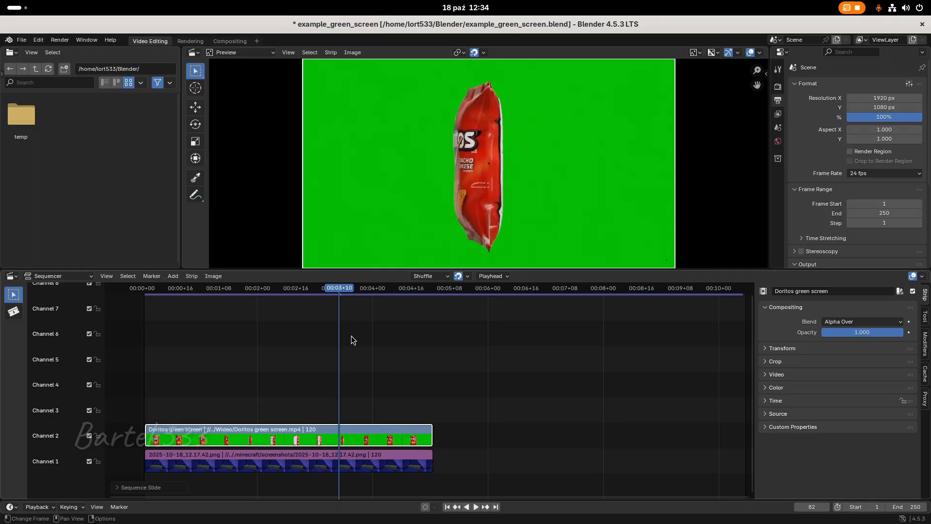
{"action": "left_click_drag", "start_coordinate": [351, 336], "coordinate": [390, 320]}
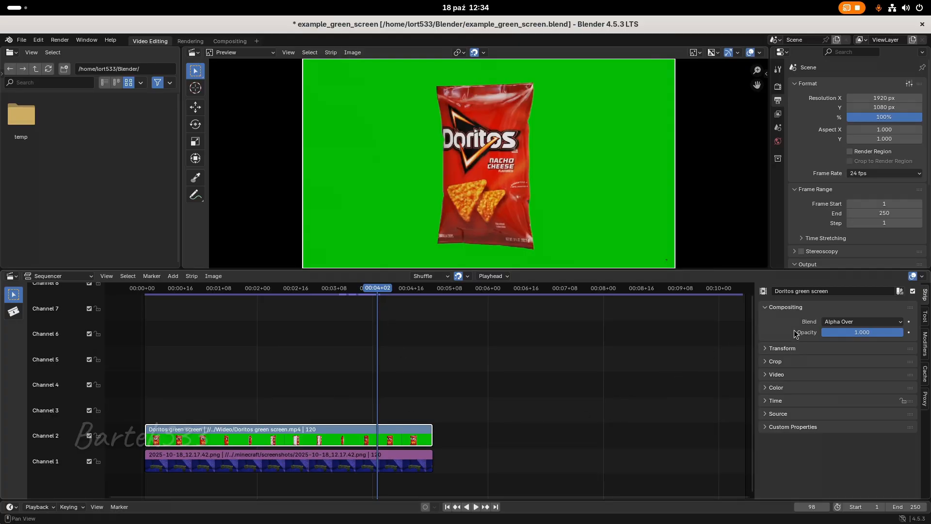
Add a Hue Correct modifier to the Doritos green screen strip and lower its value curve to zero across the green hues.
{"action": "left_click", "coordinate": [925, 344]}
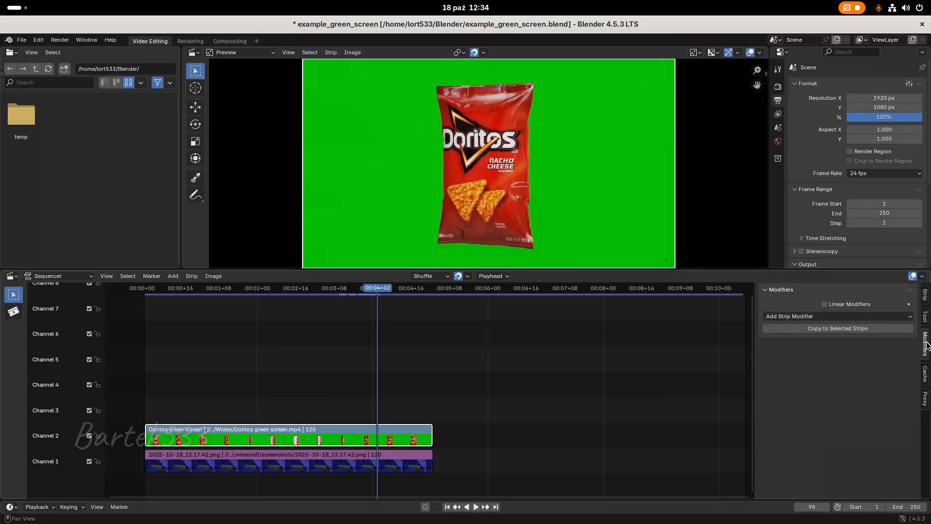
{"action": "left_click", "coordinate": [881, 315]}
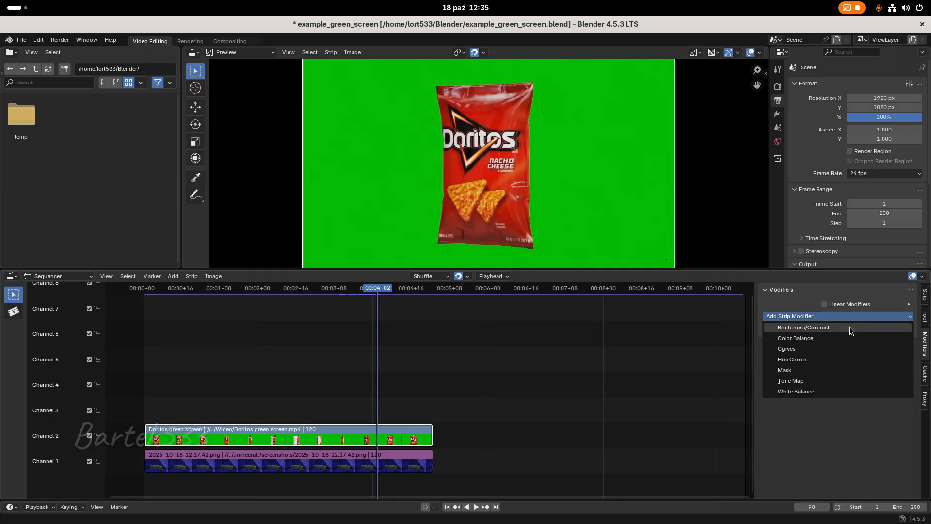
{"action": "left_click", "coordinate": [857, 359]}
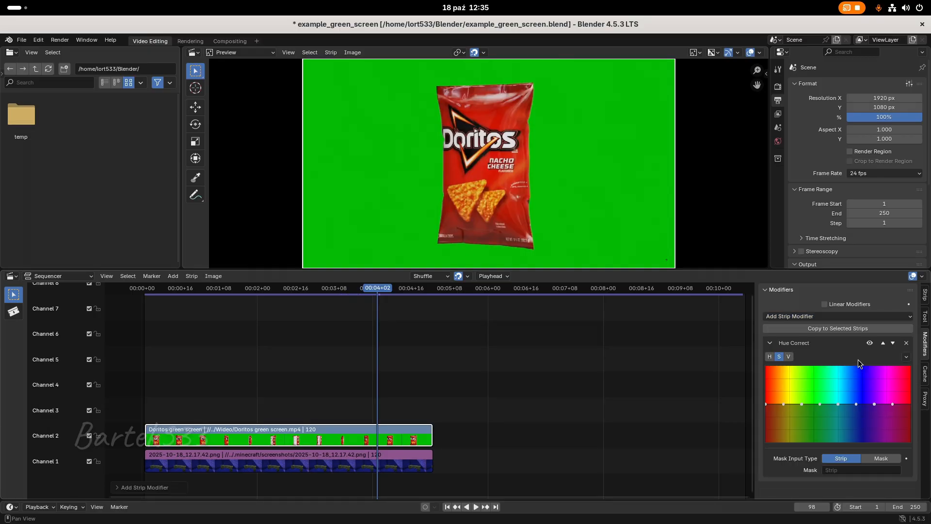
{"action": "left_click", "coordinate": [789, 357]}
{"action": "left_click_drag", "start_coordinate": [801, 406], "coordinate": [797, 441]}
{"action": "left_click_drag", "start_coordinate": [826, 401], "coordinate": [791, 441]}
{"action": "scroll", "coordinate": [483, 109], "scroll_direction": "up", "scroll_amount": 12}
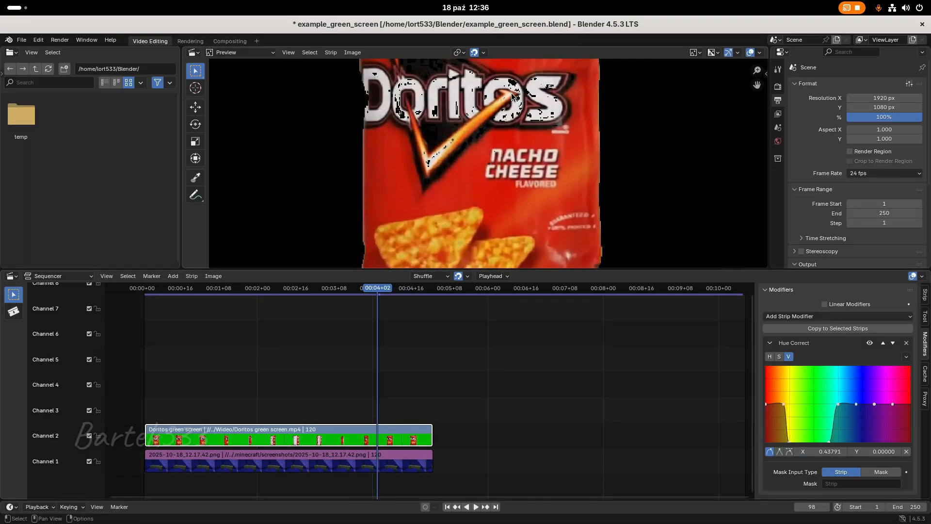
{"action": "scroll", "coordinate": [554, 97], "scroll_direction": "down", "scroll_amount": 1}
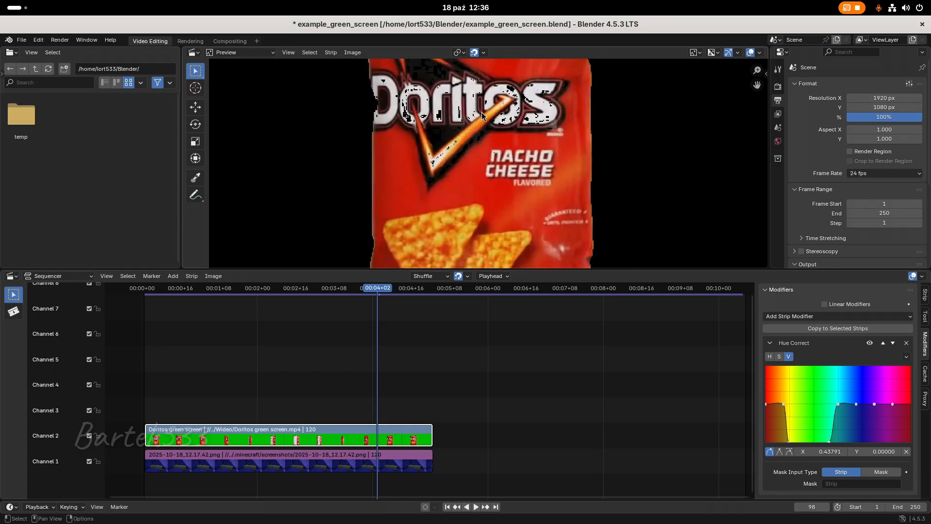
{"action": "scroll", "coordinate": [482, 124], "scroll_direction": "down", "scroll_amount": 3}
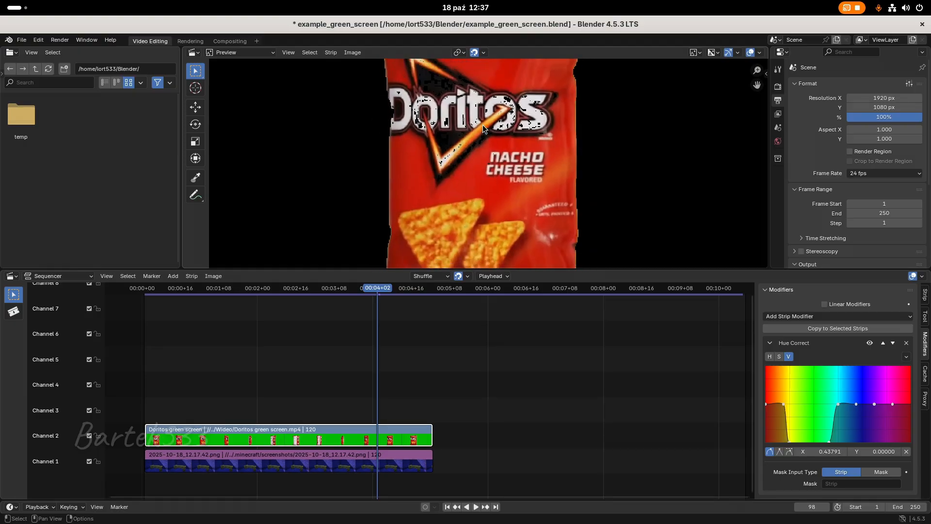
{"action": "scroll", "coordinate": [528, 155], "scroll_direction": "down", "scroll_amount": 1}
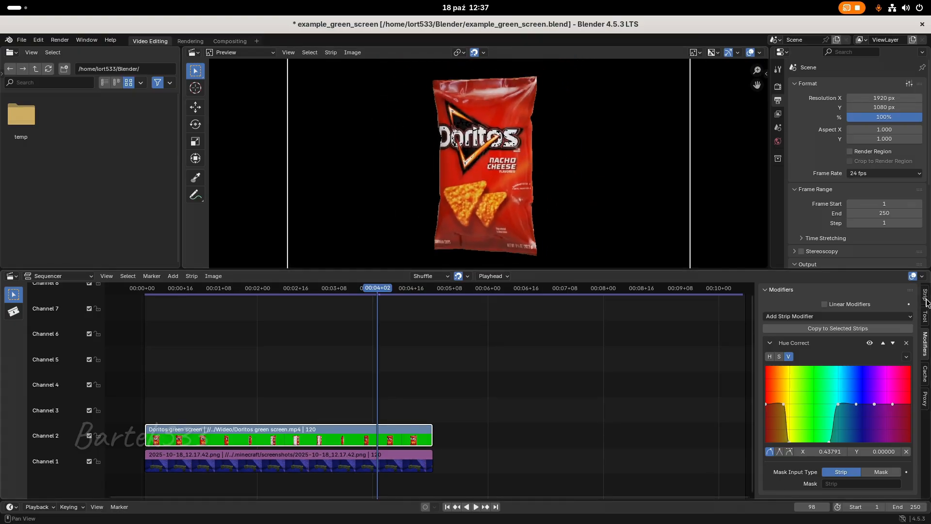
Set the Doritos green screen strip's blend mode to Add and inspect the overlay on the bag at 00:04+02.
{"action": "left_click", "coordinate": [924, 295]}
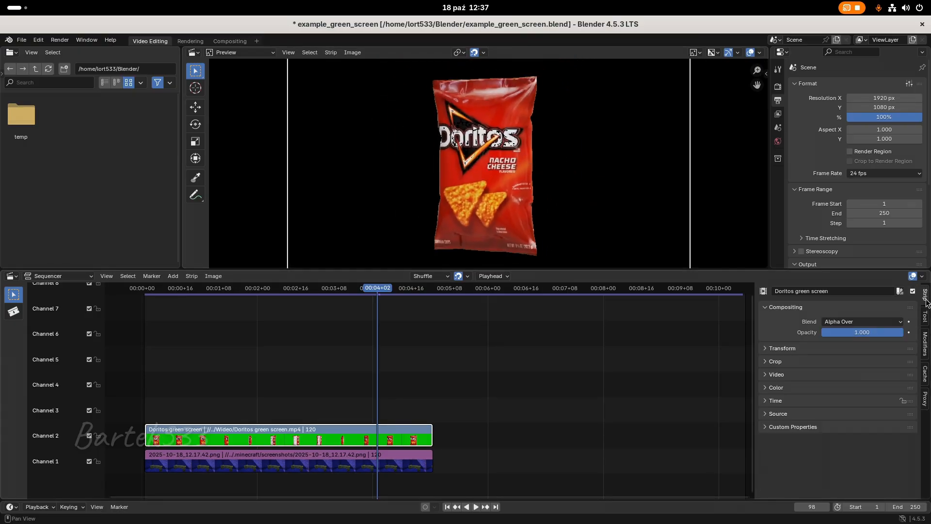
{"action": "left_click", "coordinate": [878, 323]}
{"action": "left_click", "coordinate": [799, 438]}
{"action": "left_click", "coordinate": [372, 289]}
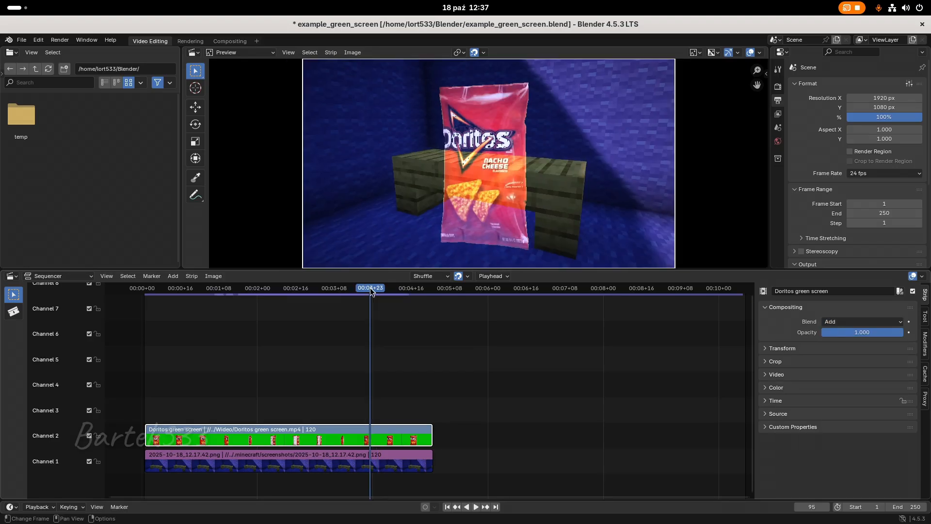
{"action": "mouse_move", "coordinate": [372, 289]}
{"action": "left_mouse_down"}
{"action": "mouse_move", "coordinate": [249, 291]}
{"action": "mouse_move", "coordinate": [414, 294]}
{"action": "mouse_move", "coordinate": [285, 292]}
{"action": "mouse_move", "coordinate": [377, 293]}
{"action": "left_mouse_up"}
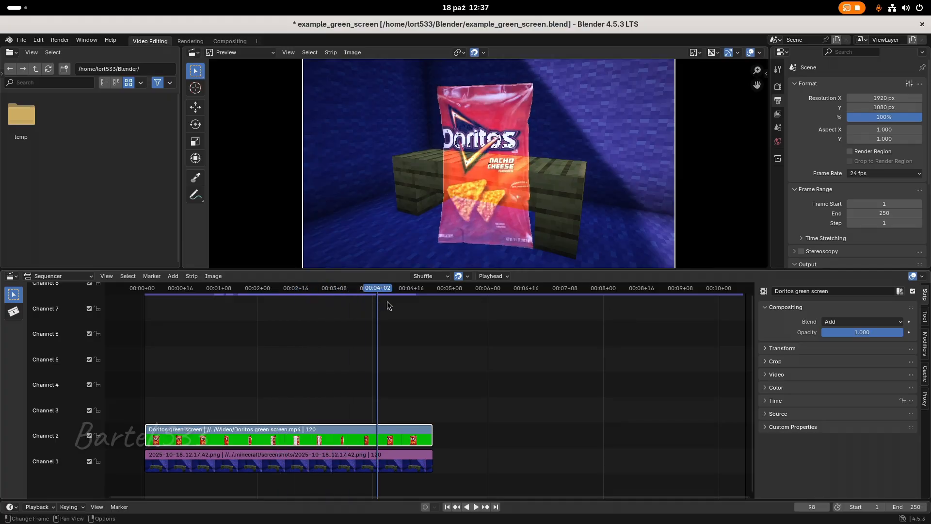
{"action": "scroll", "coordinate": [494, 182], "scroll_direction": "up", "scroll_amount": 3}
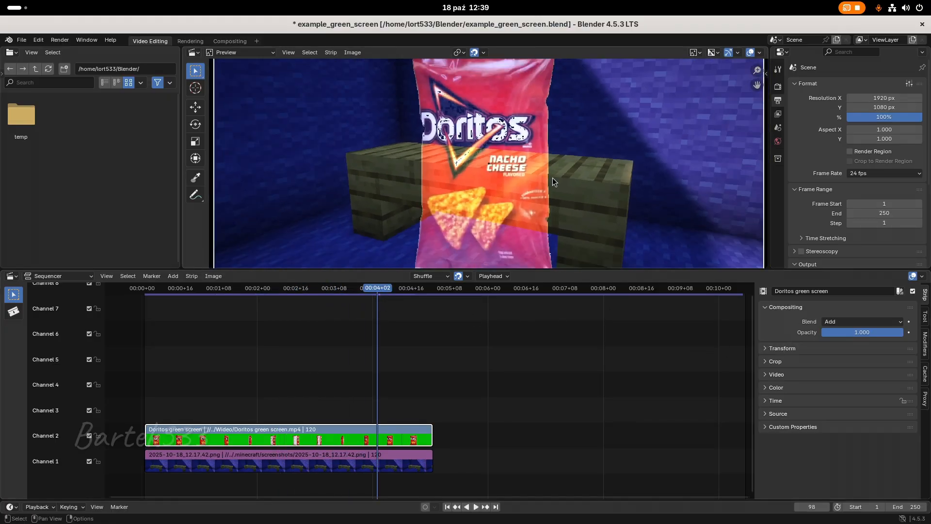
{"action": "scroll", "coordinate": [552, 178], "scroll_direction": "down", "scroll_amount": 3}
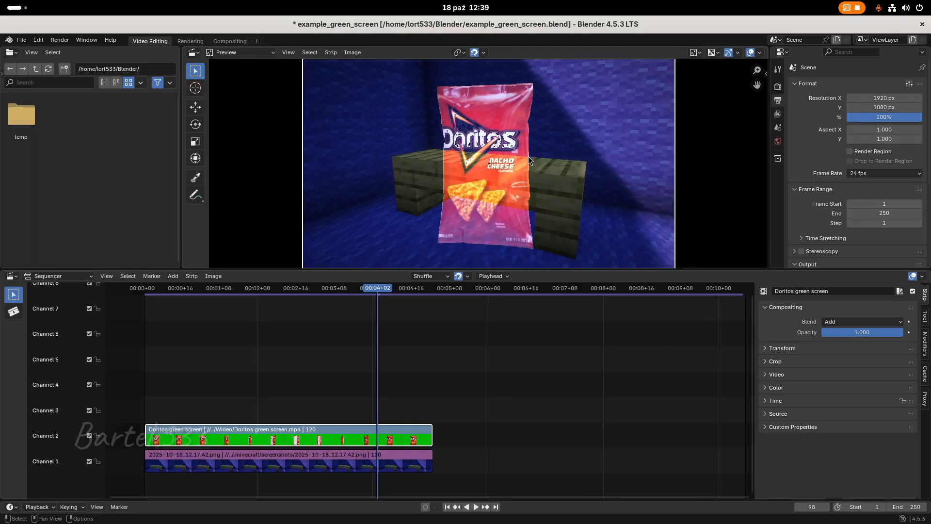
{"action": "scroll", "coordinate": [461, 107], "scroll_direction": "up", "scroll_amount": 3}
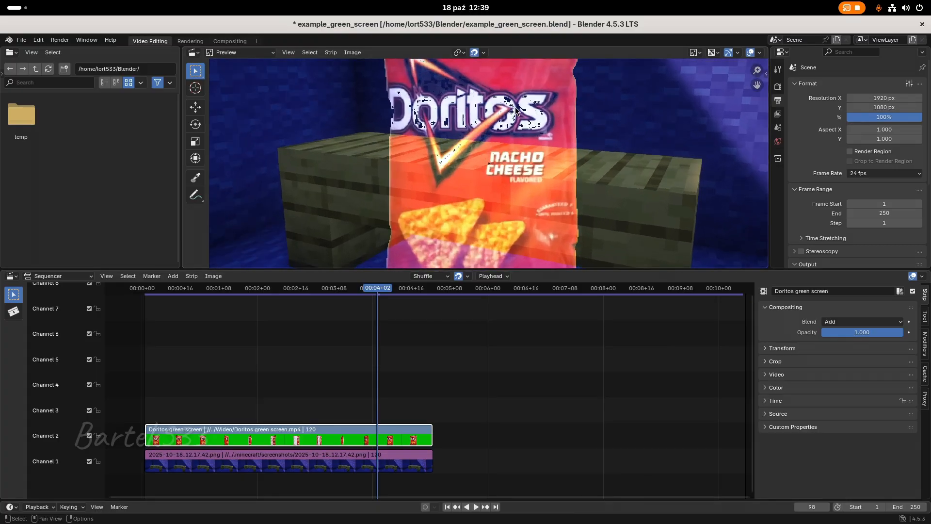
{"action": "scroll", "coordinate": [557, 167], "scroll_direction": "down", "scroll_amount": 3}
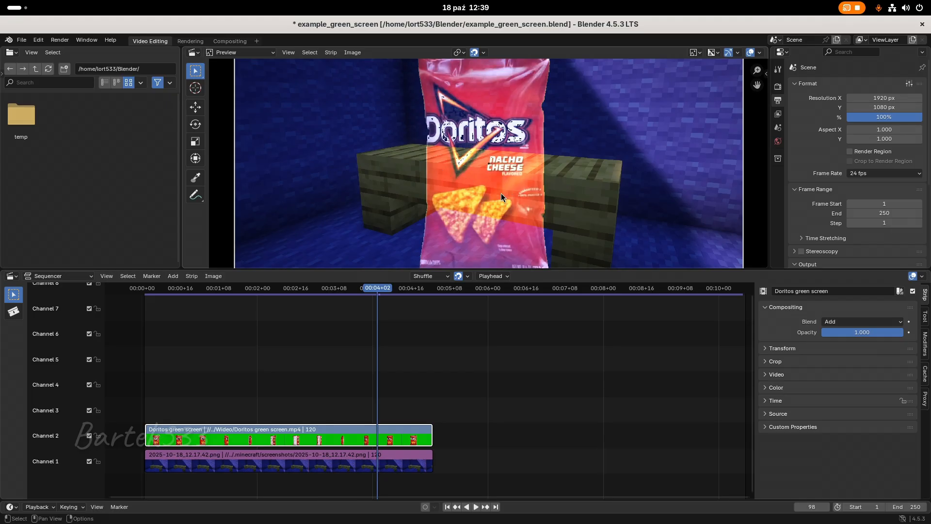
{"action": "scroll", "coordinate": [500, 195], "scroll_direction": "down", "scroll_amount": 2}
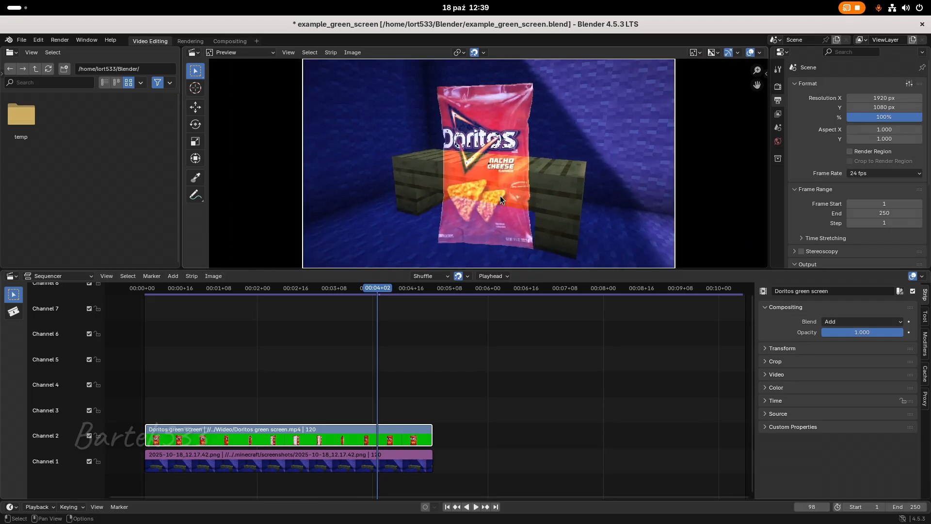
Add a Color Balance modifier to the Doritos green screen strip and place it above Hue Correct in the stack.
{"action": "left_click", "coordinate": [926, 345]}
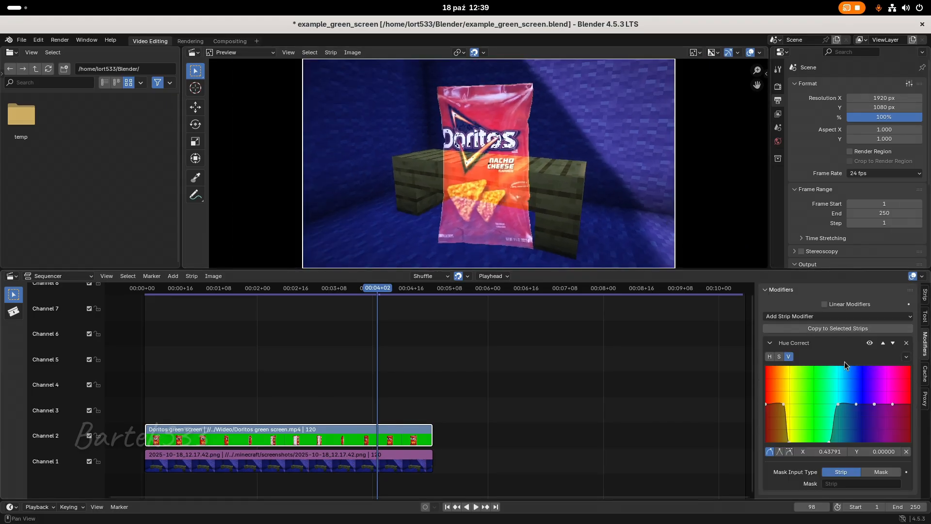
{"action": "left_click", "coordinate": [799, 315]}
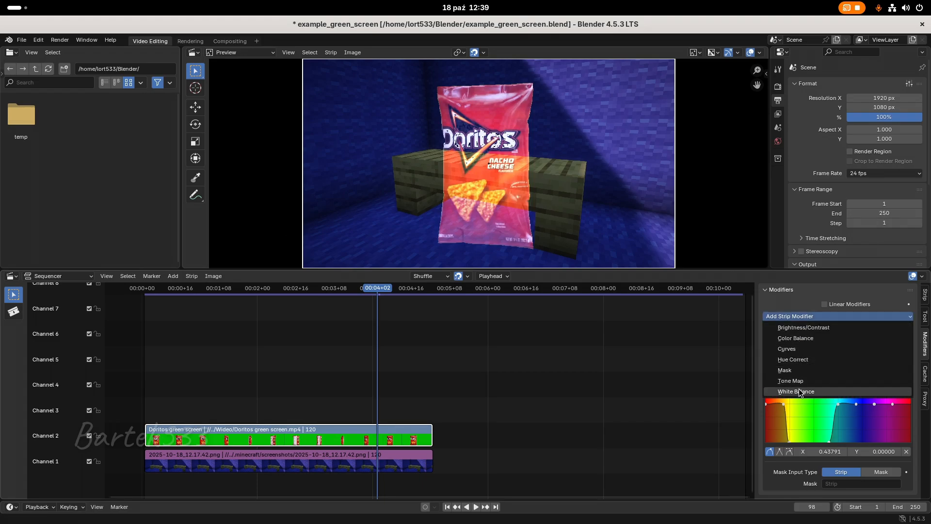
{"action": "left_click", "coordinate": [800, 338]}
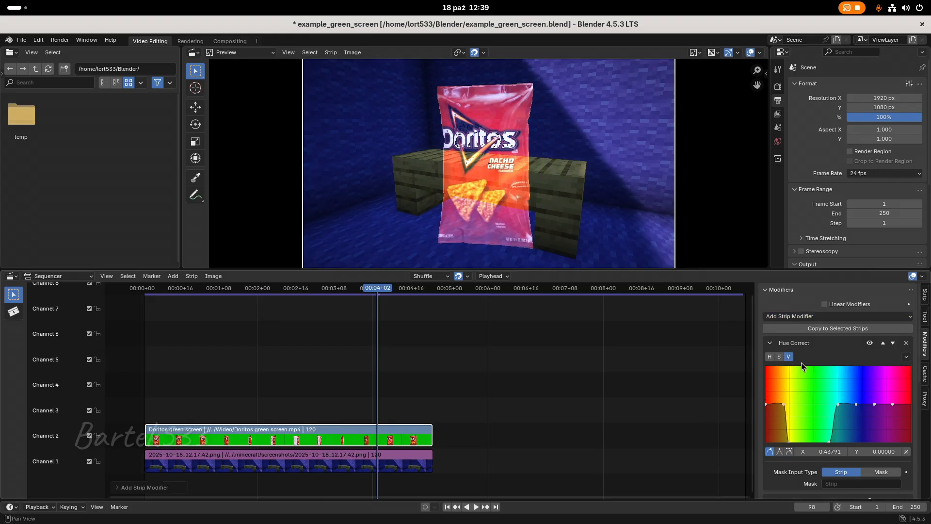
{"action": "left_click", "coordinate": [801, 343]}
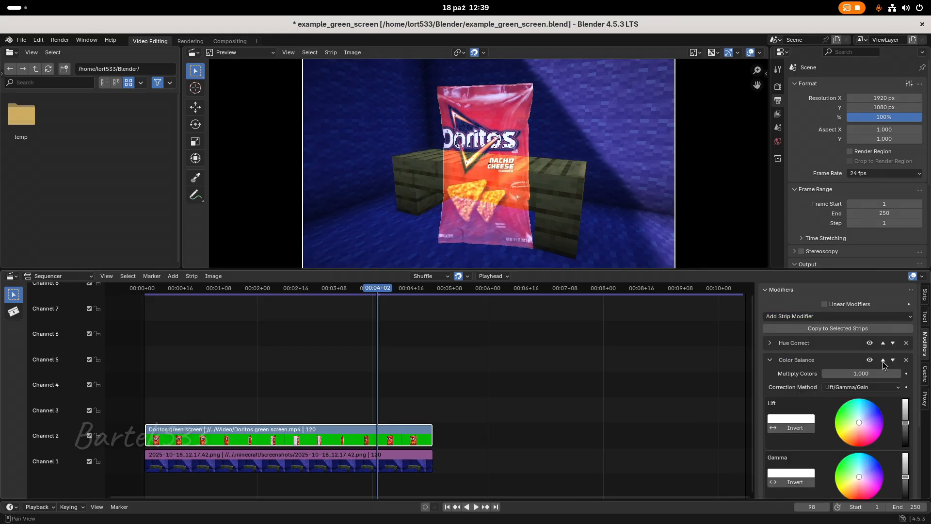
{"action": "left_click", "coordinate": [883, 360]}
{"action": "left_click", "coordinate": [769, 344]}
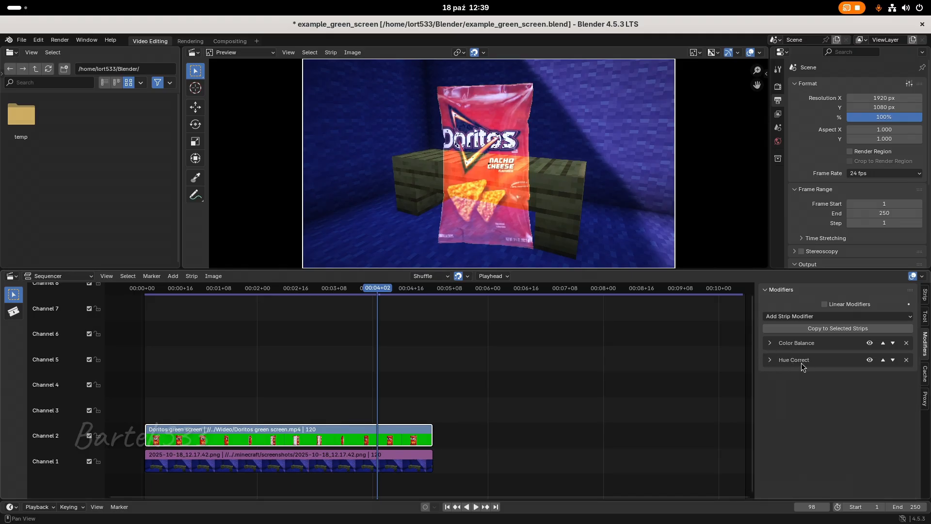
Shift the Color Balance modifier's Gain colour towards light pink to fill the black specks in the Doritos lettering.
{"action": "left_click", "coordinate": [774, 348]}
{"action": "scroll", "coordinate": [814, 369], "scroll_direction": "down", "scroll_amount": 1}
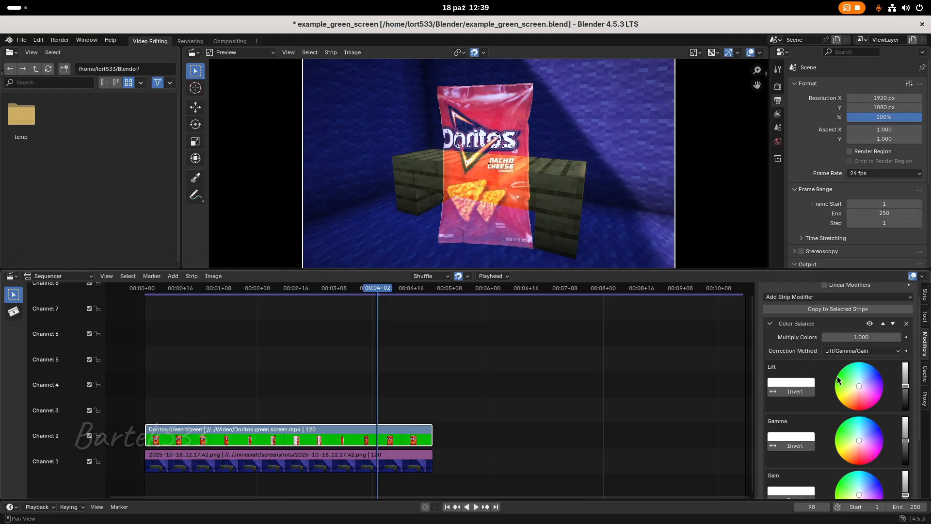
{"action": "scroll", "coordinate": [473, 119], "scroll_direction": "up", "scroll_amount": 3}
{"action": "left_click", "coordinate": [473, 120]}
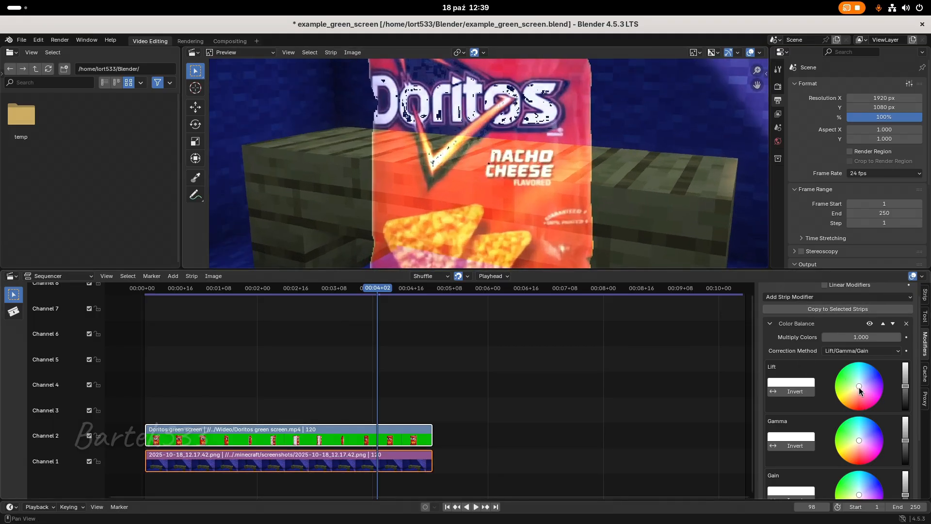
{"action": "scroll", "coordinate": [825, 452], "scroll_direction": "down", "scroll_amount": 3}
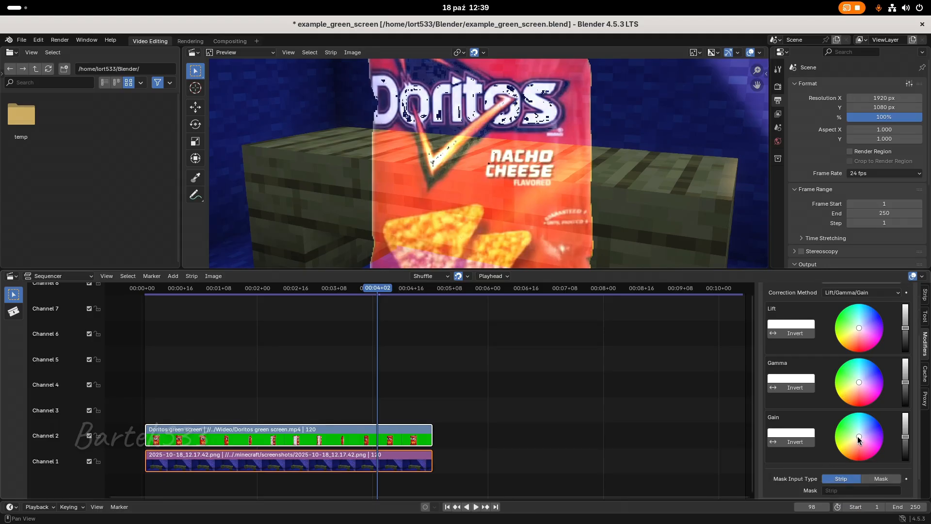
{"action": "mouse_move", "coordinate": [857, 435]}
{"action": "left_mouse_down"}
{"action": "mouse_move", "coordinate": [873, 446]}
{"action": "mouse_move", "coordinate": [858, 451]}
{"action": "mouse_move", "coordinate": [868, 447]}
{"action": "left_mouse_up"}
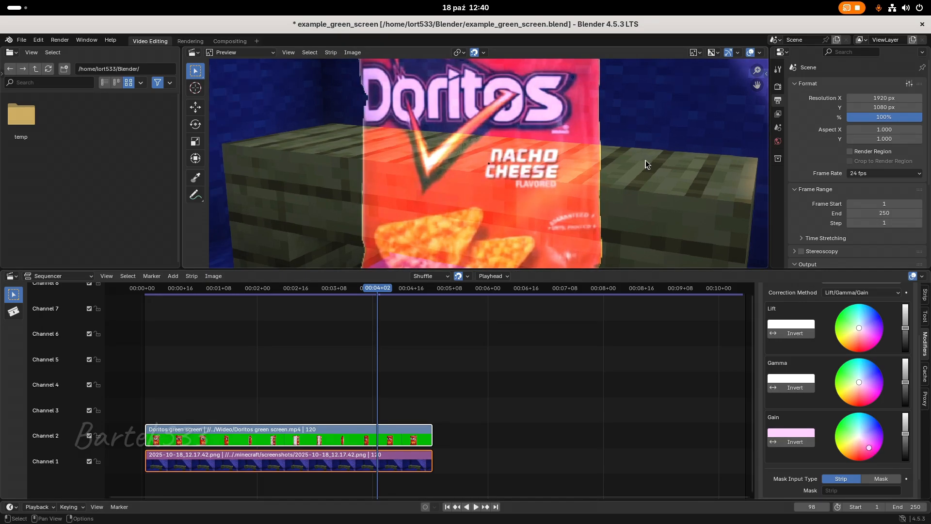
{"action": "scroll", "coordinate": [786, 335], "scroll_direction": "up", "scroll_amount": 3}
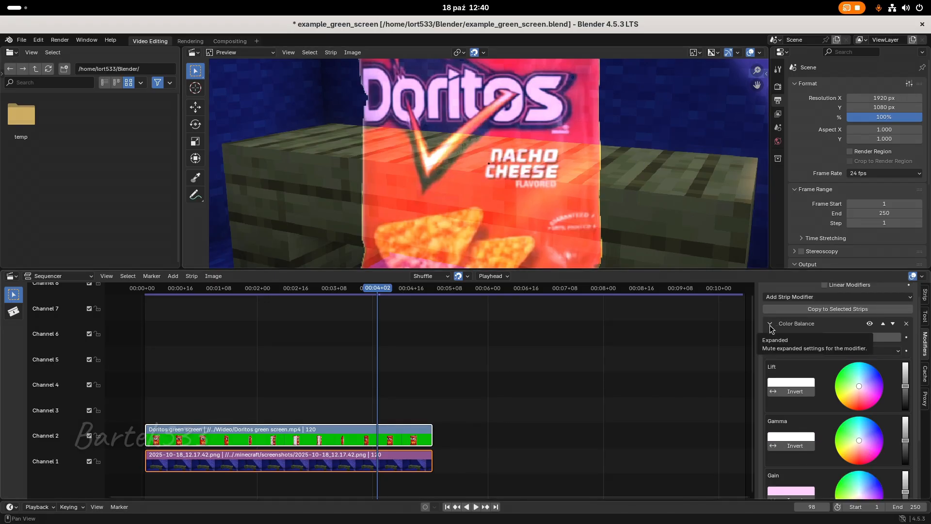
{"action": "left_click", "coordinate": [769, 324]}
{"action": "scroll", "coordinate": [598, 149], "scroll_direction": "down", "scroll_amount": 2}
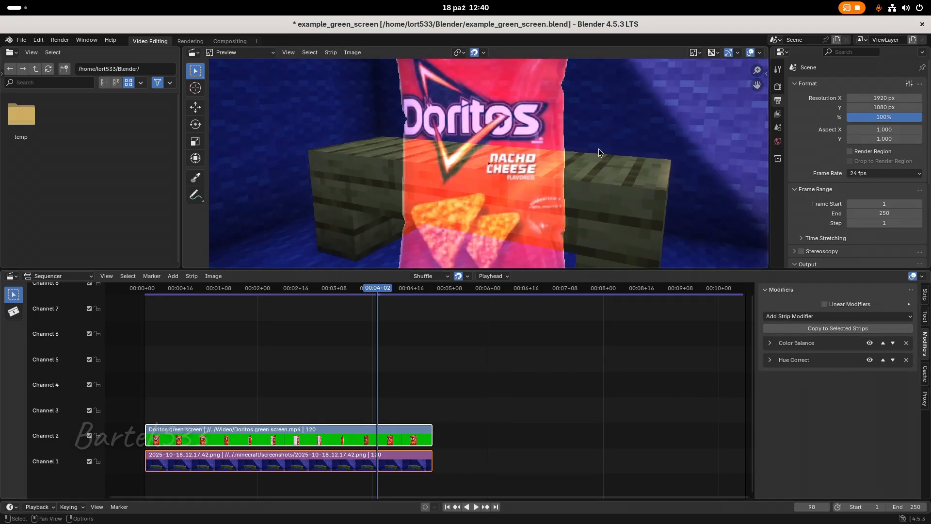
Add a second Color Balance modifier after Hue Correct and adjust its Gain to correct the pink tint.
{"action": "left_click", "coordinate": [819, 319]}
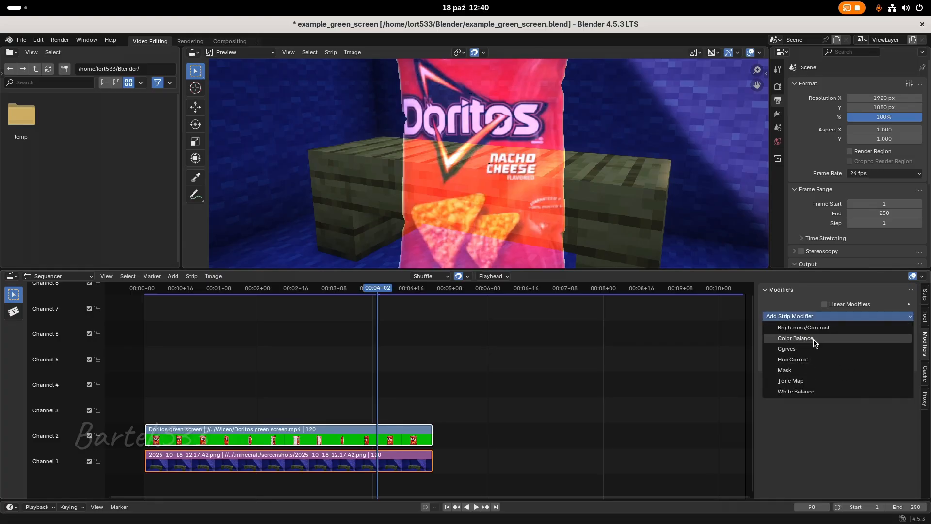
{"action": "left_click", "coordinate": [810, 338]}
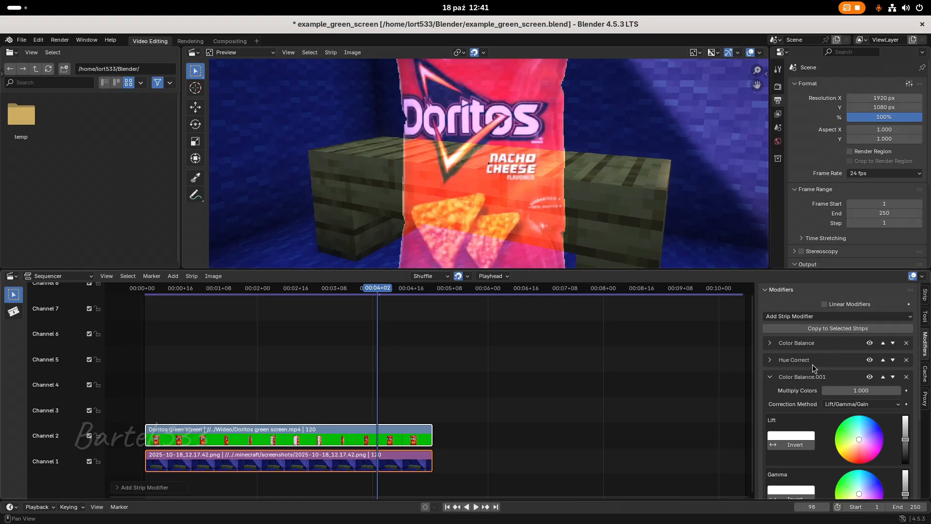
{"action": "scroll", "coordinate": [820, 381], "scroll_direction": "down", "scroll_amount": 5}
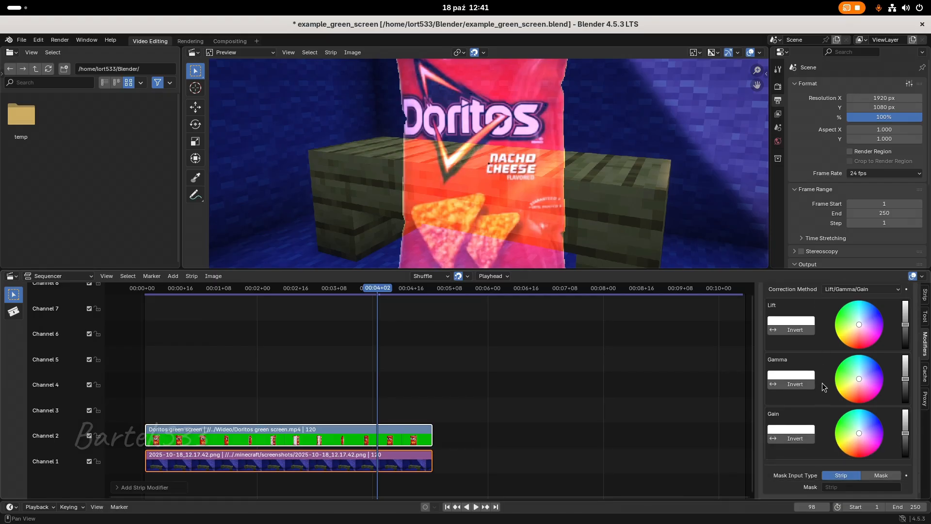
{"action": "scroll", "coordinate": [437, 171], "scroll_direction": "up", "scroll_amount": 2}
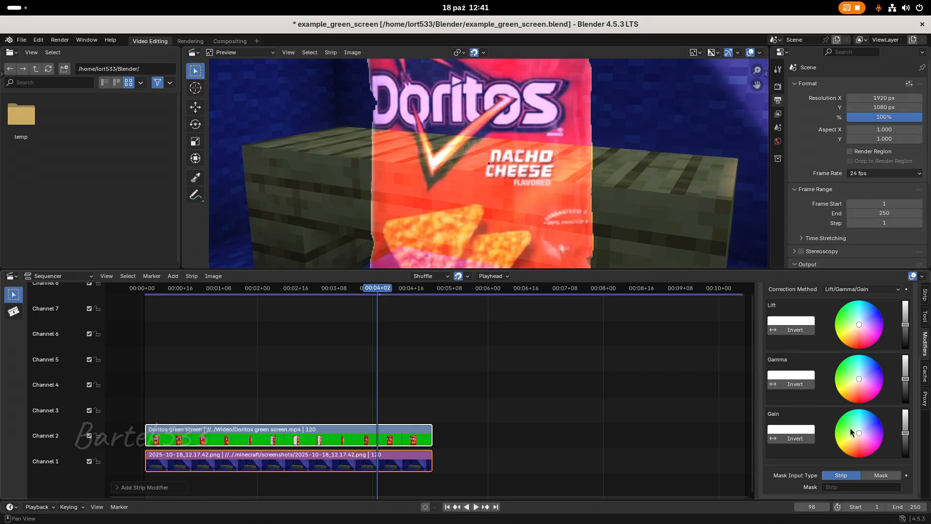
{"action": "left_click_drag", "start_coordinate": [862, 432], "coordinate": [905, 431]}
{"action": "scroll", "coordinate": [586, 150], "scroll_direction": "down", "scroll_amount": 2}
{"action": "scroll", "coordinate": [485, 113], "scroll_direction": "down", "scroll_amount": 2}
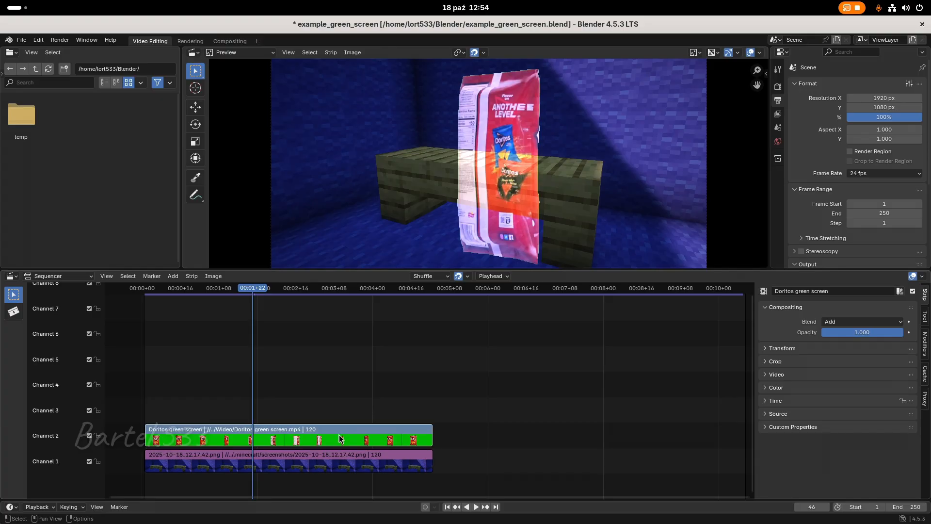
Duplicate the Doritos green screen strip, placing the copy on Channel 2 and the original on Channel 3.
{"action": "key", "text": "ctrl+c"}
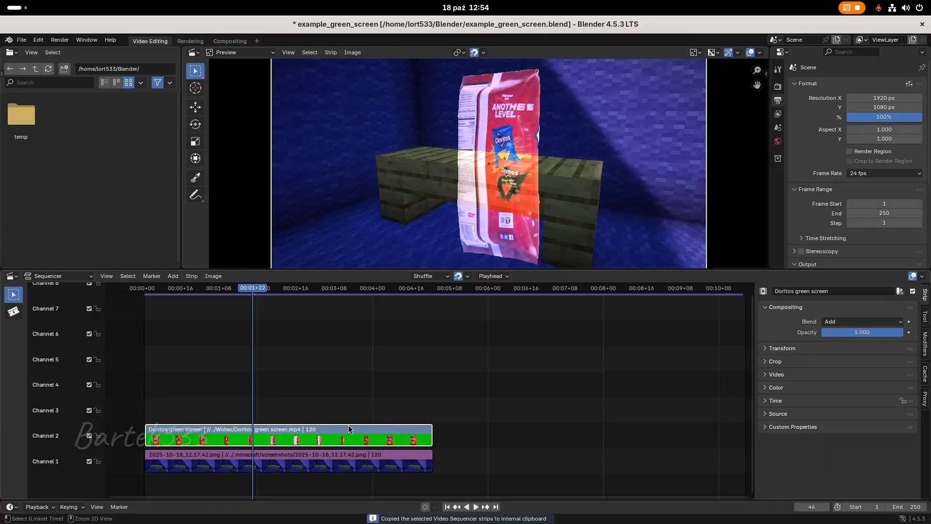
{"action": "key", "text": "ctrl+v"}
{"action": "left_click_drag", "start_coordinate": [313, 412], "coordinate": [231, 436]}
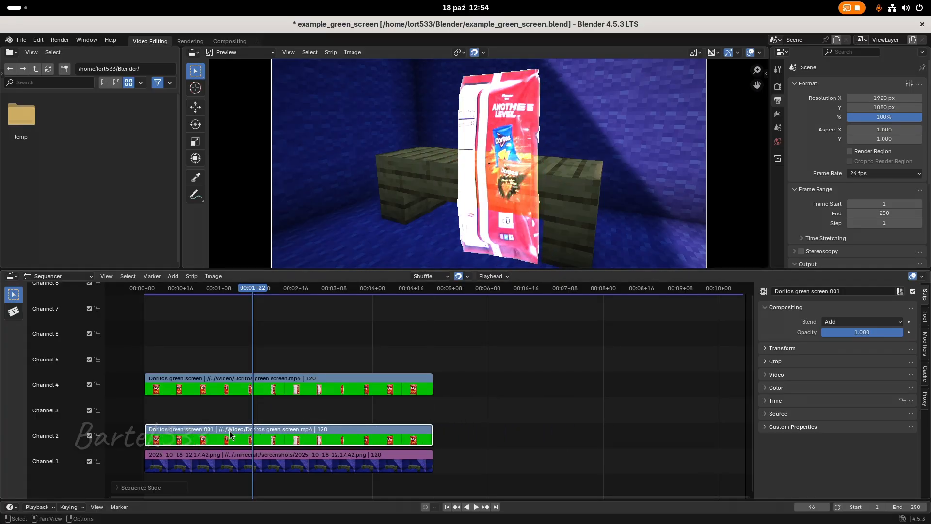
{"action": "left_click_drag", "start_coordinate": [310, 386], "coordinate": [310, 413]}
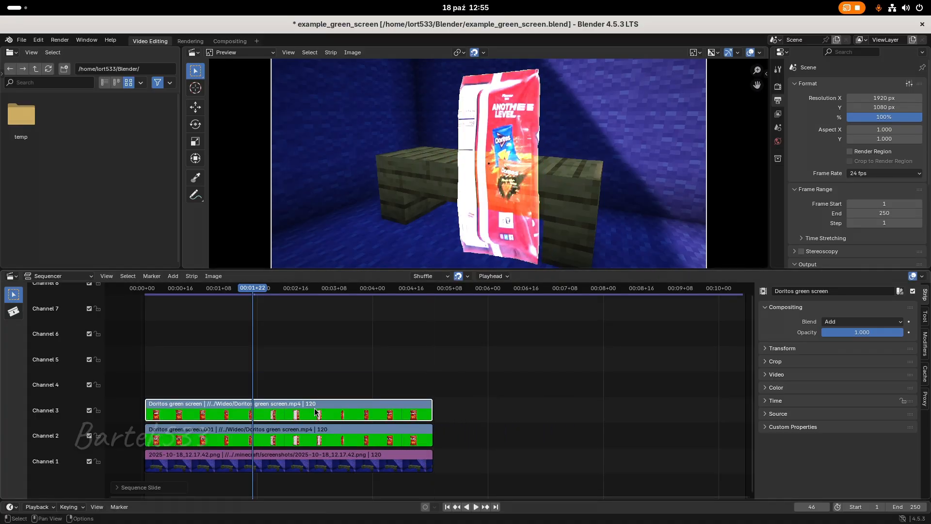
Set the opacity of the original Doritos strip on Channel 3 to 0.
{"action": "left_click", "coordinate": [832, 333]}
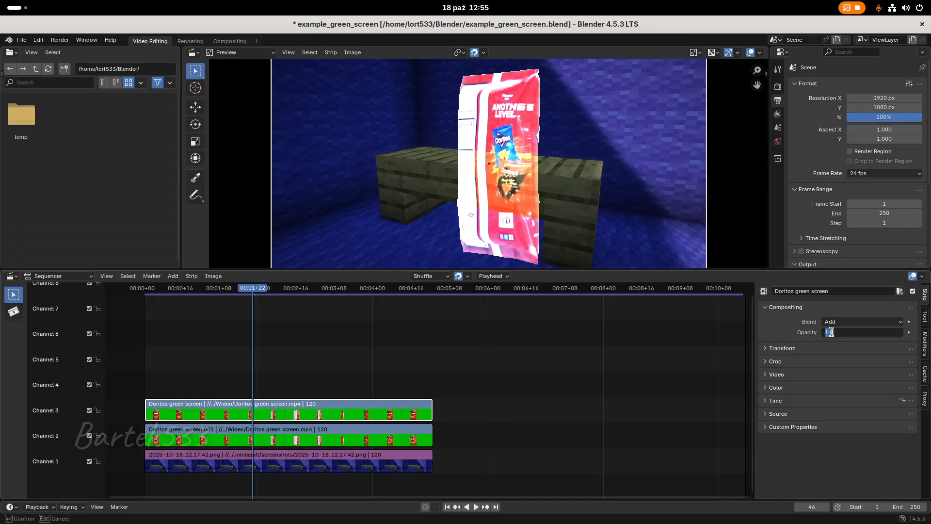
{"action": "type", "text": "0"}
{"action": "key", "text": "Return"}
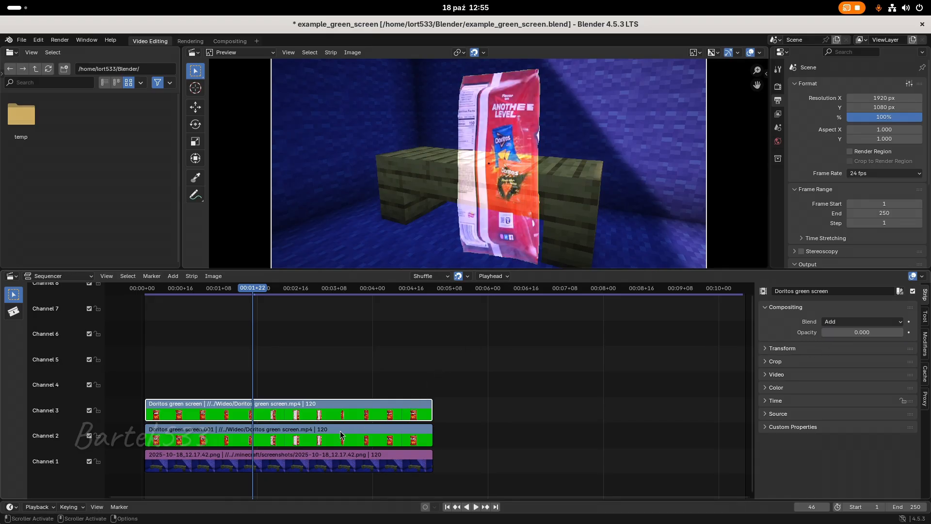
On the duplicate strip on Channel 2, change the Color Balance.001 modifier's correction method to Offset/Power/Slope (ASC-CDL).
{"action": "left_click", "coordinate": [333, 441]}
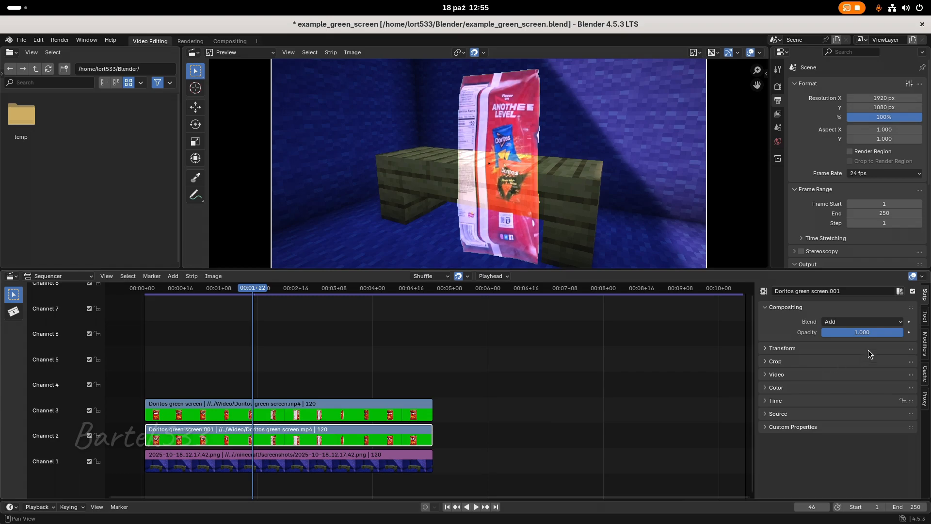
{"action": "left_click", "coordinate": [925, 344]}
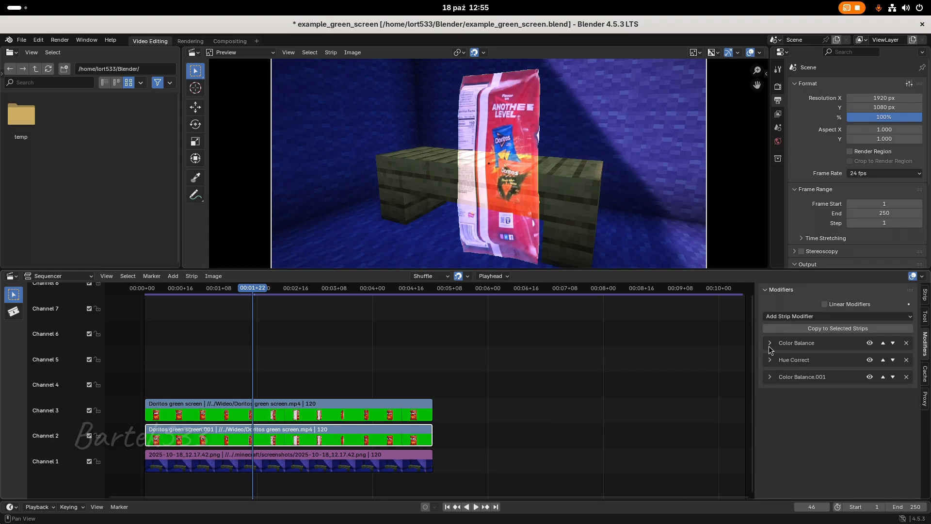
{"action": "left_click", "coordinate": [769, 379]}
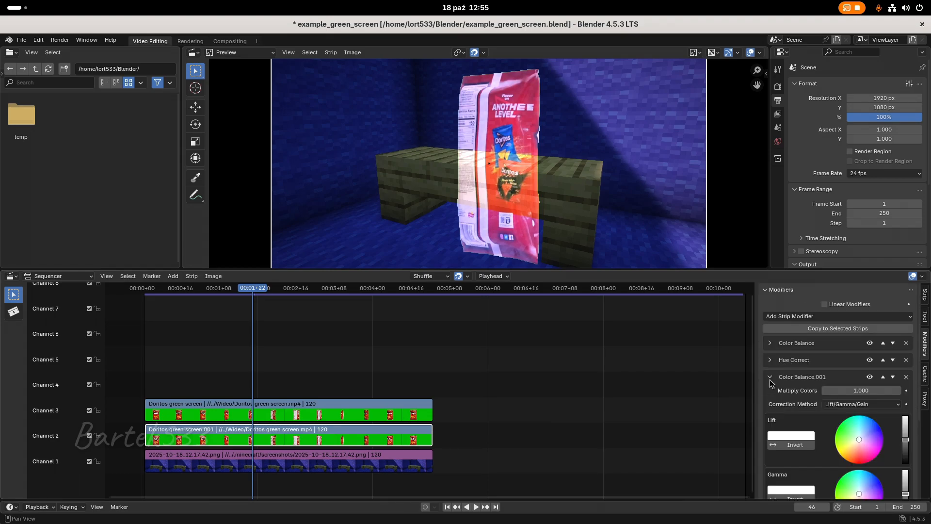
{"action": "scroll", "coordinate": [802, 379], "scroll_direction": "down", "scroll_amount": 3}
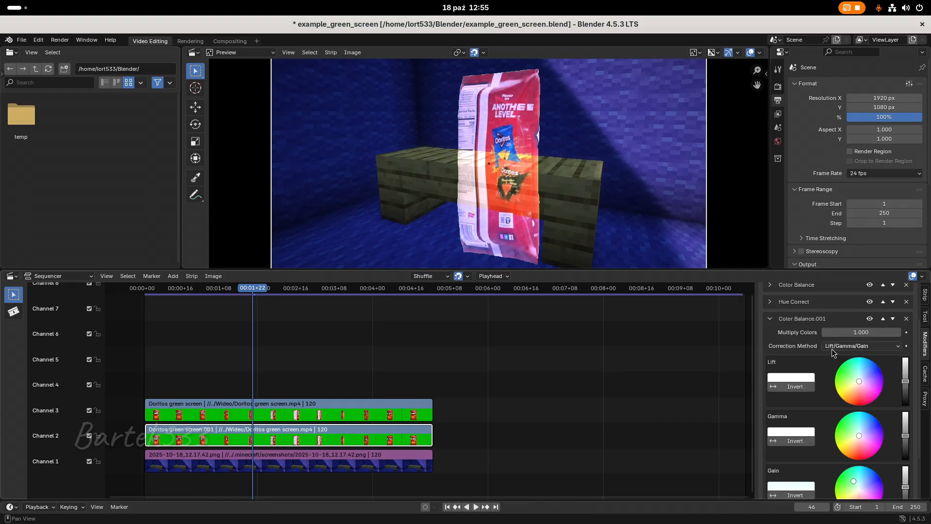
{"action": "left_click", "coordinate": [830, 347]}
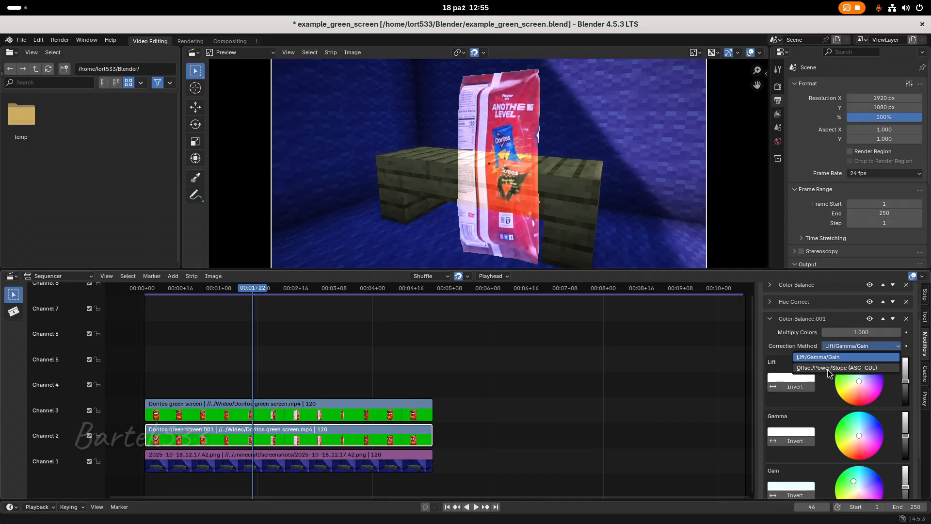
{"action": "left_click", "coordinate": [827, 369]}
Raise the Slope brightness of Color Balance.001, set Multiply Colors to 20, and fine-tune the Offset brightness to whiten the bag.
{"action": "scroll", "coordinate": [824, 374], "scroll_direction": "down", "scroll_amount": 3}
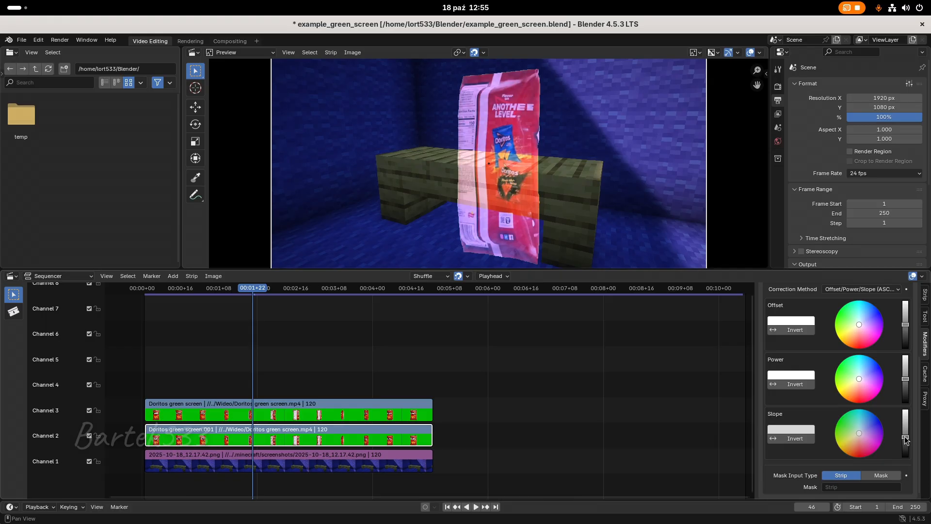
{"action": "left_click_drag", "start_coordinate": [903, 435], "coordinate": [904, 355]}
{"action": "scroll", "coordinate": [851, 360], "scroll_direction": "up", "scroll_amount": 4}
{"action": "left_click", "coordinate": [854, 352]}
{"action": "type", "text": "20"}
{"action": "key", "text": "Return"}
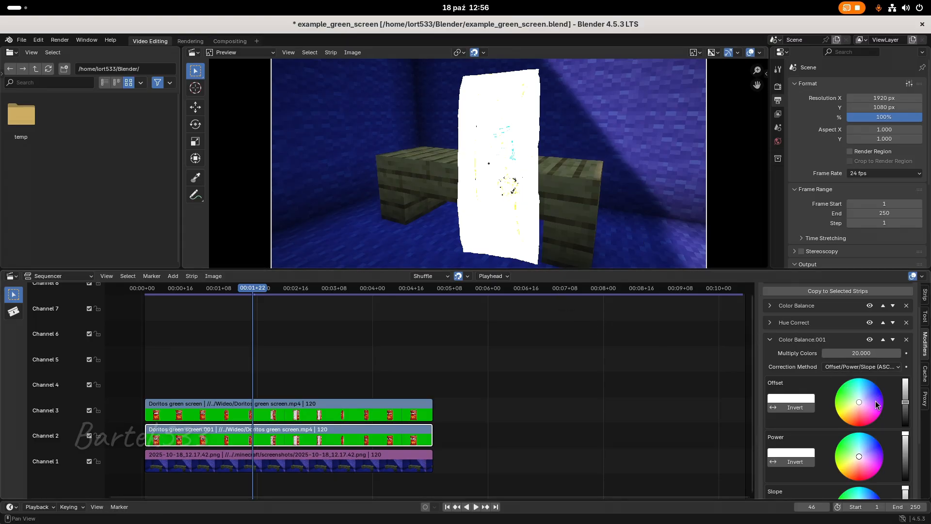
{"action": "left_click_drag", "start_coordinate": [905, 404], "coordinate": [905, 402]}
{"action": "scroll", "coordinate": [888, 397], "scroll_direction": "up", "scroll_amount": 2}
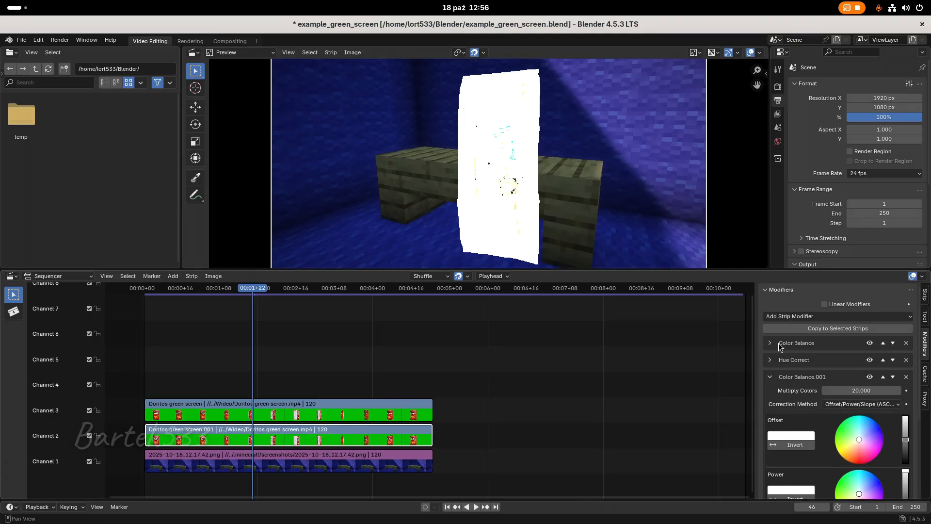
Raise the Lift brightness of the duplicate strip's first Color Balance modifier slightly to fill the remaining specks, keeping the Lift/Gamma/Gain method.
{"action": "left_click", "coordinate": [776, 344]}
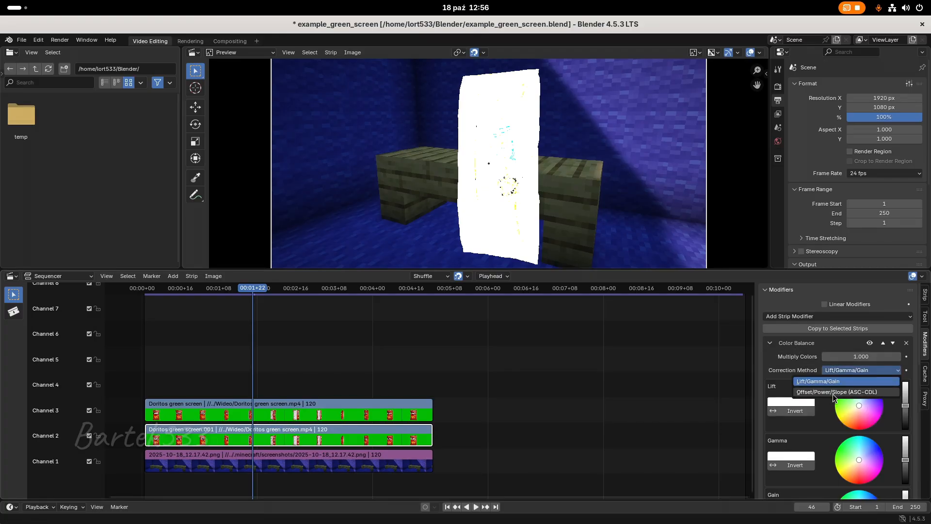
{"action": "left_click", "coordinate": [826, 392]}
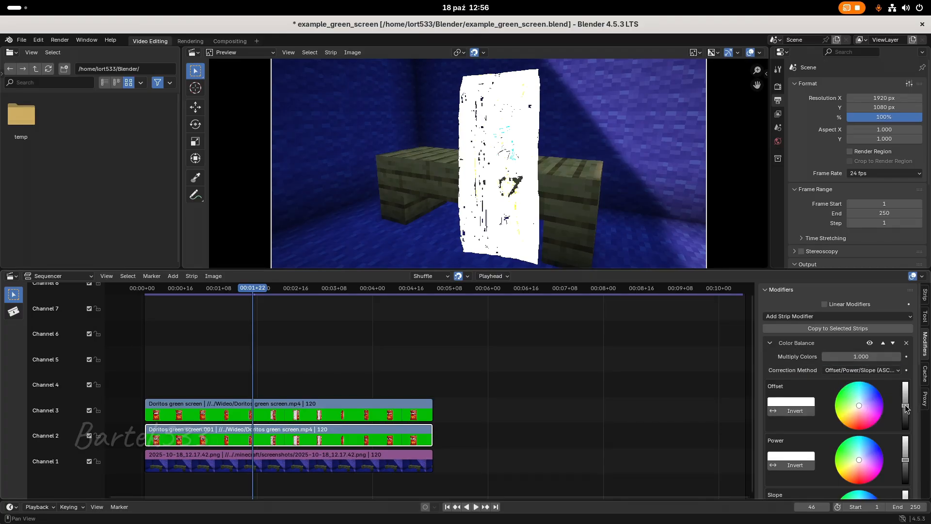
{"action": "key", "text": "ctrl+z"}
{"action": "scroll", "coordinate": [904, 406], "scroll_direction": "down", "scroll_amount": 4}
{"action": "scroll", "coordinate": [901, 388], "scroll_direction": "up", "scroll_amount": 2}
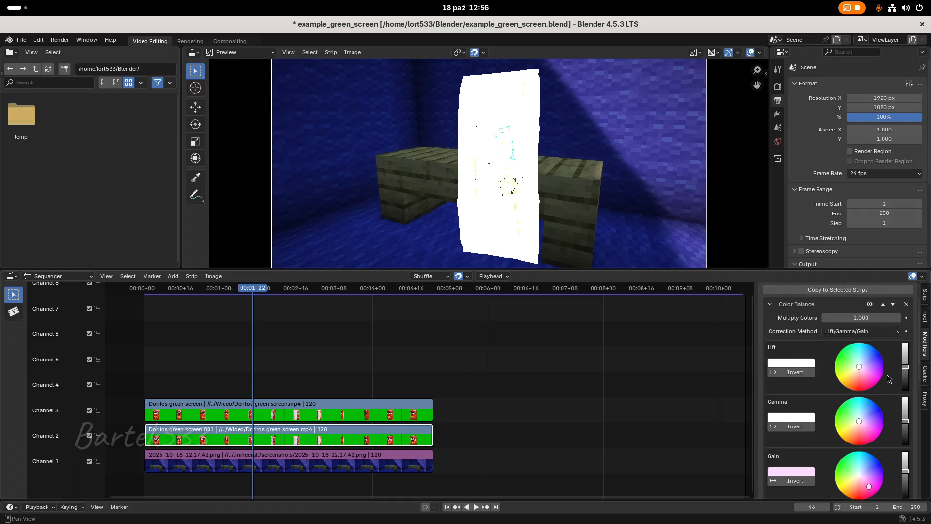
{"action": "left_click_drag", "start_coordinate": [906, 371], "coordinate": [905, 364]}
{"action": "scroll", "coordinate": [811, 324], "scroll_direction": "up", "scroll_amount": 2}
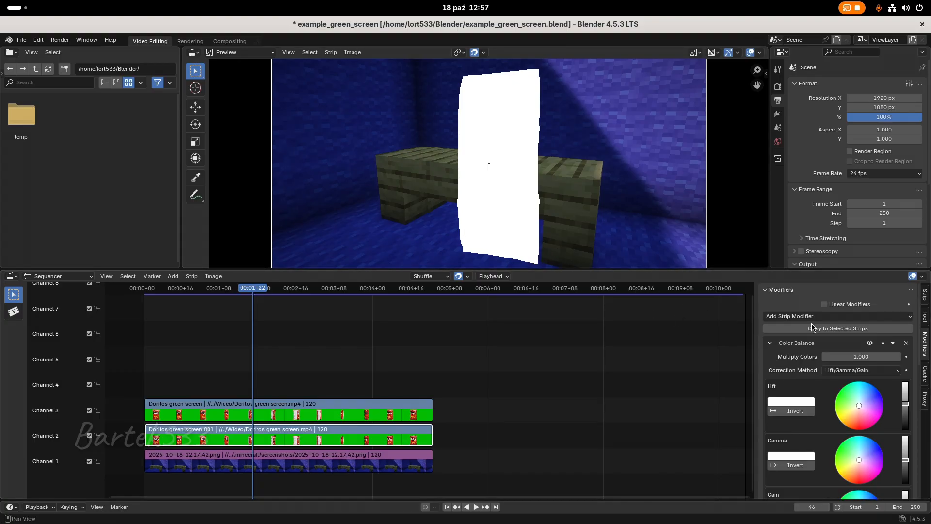
Set the duplicate strip's blend mode to Subtract and restore the Channel 3 Doritos strip's opacity to 1.000.
{"action": "left_click", "coordinate": [925, 299]}
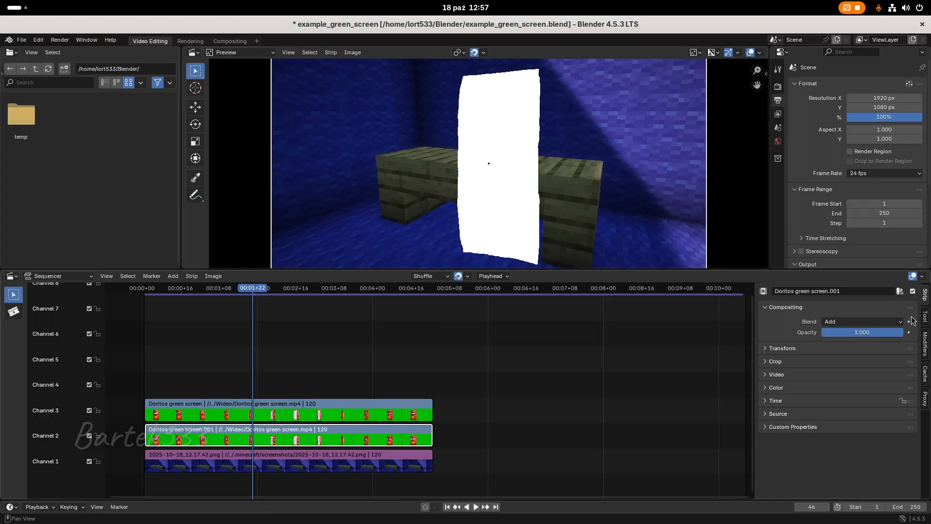
{"action": "left_click", "coordinate": [836, 323]}
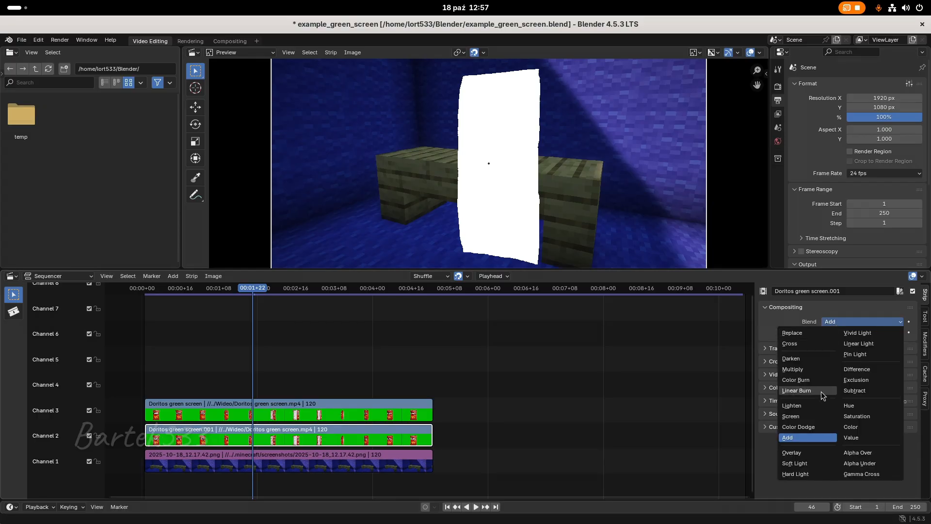
{"action": "left_click", "coordinate": [855, 390]}
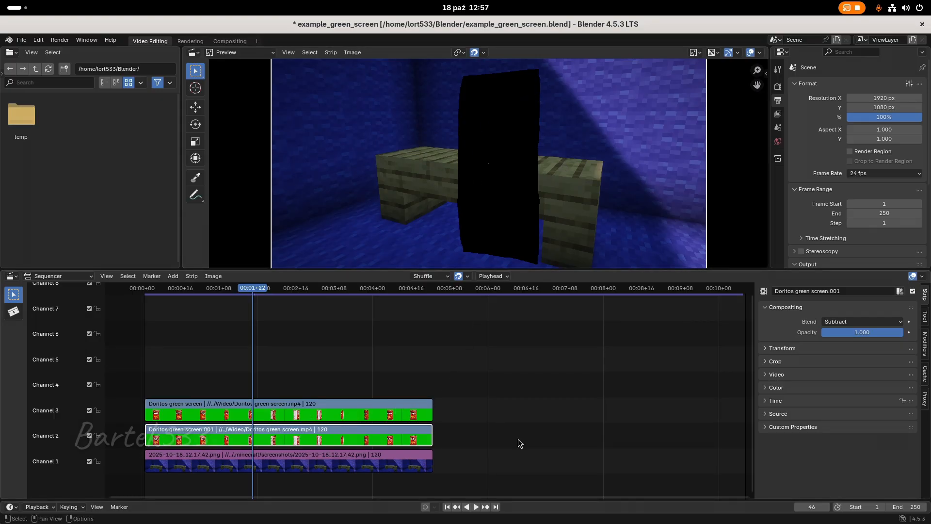
{"action": "left_click", "coordinate": [282, 410]}
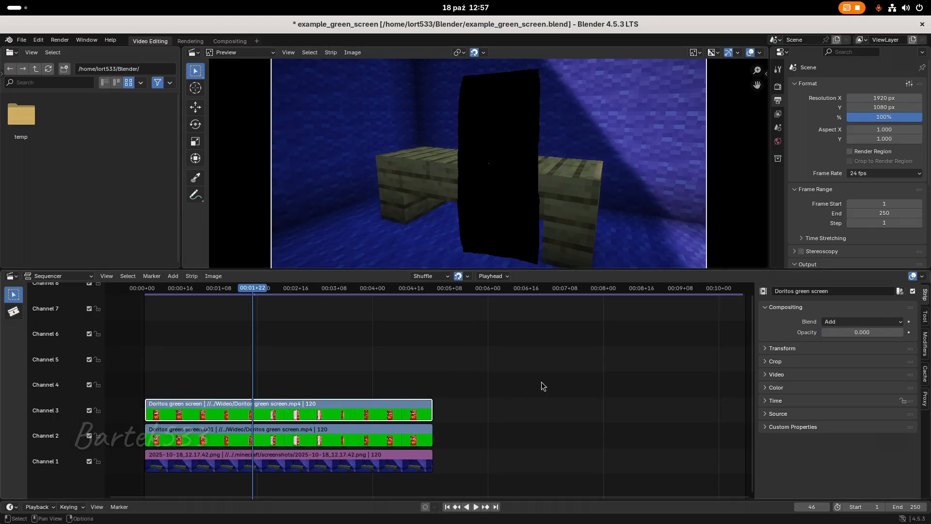
{"action": "left_click_drag", "start_coordinate": [832, 334], "coordinate": [901, 334]}
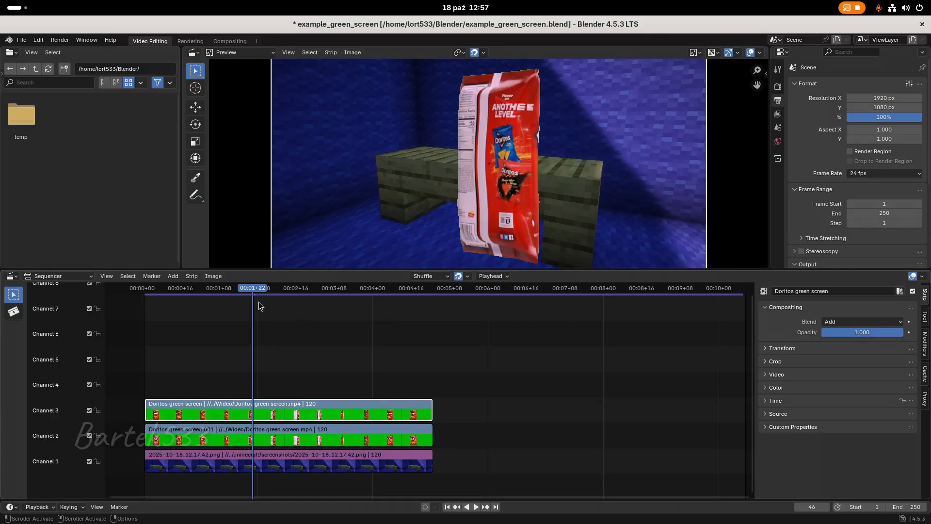
Inspect the composited Doritos bag closely in the preview at 00:03+21.
{"action": "left_click_drag", "start_coordinate": [266, 301], "coordinate": [366, 289]}
{"action": "scroll", "coordinate": [543, 130], "scroll_direction": "up", "scroll_amount": 2}
{"action": "scroll", "coordinate": [559, 125], "scroll_direction": "up", "scroll_amount": 2}
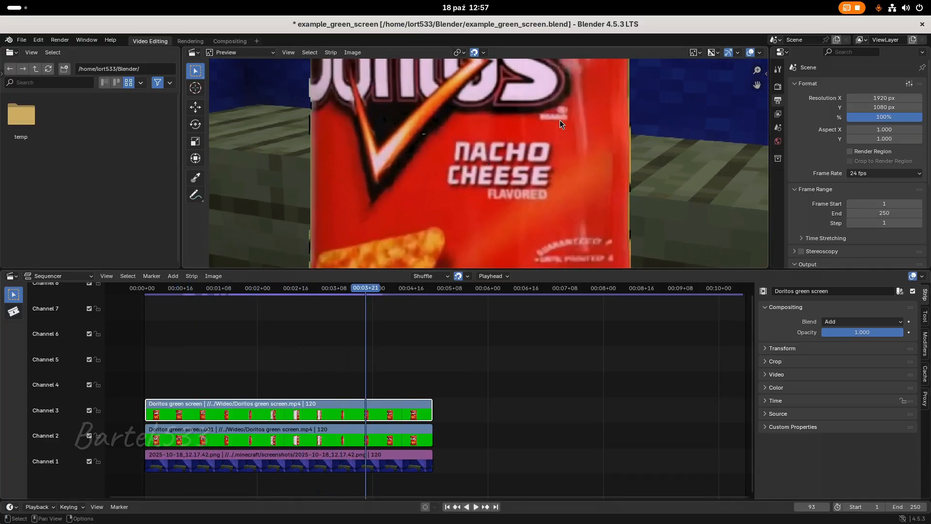
{"action": "scroll", "coordinate": [640, 148], "scroll_direction": "up", "scroll_amount": 2}
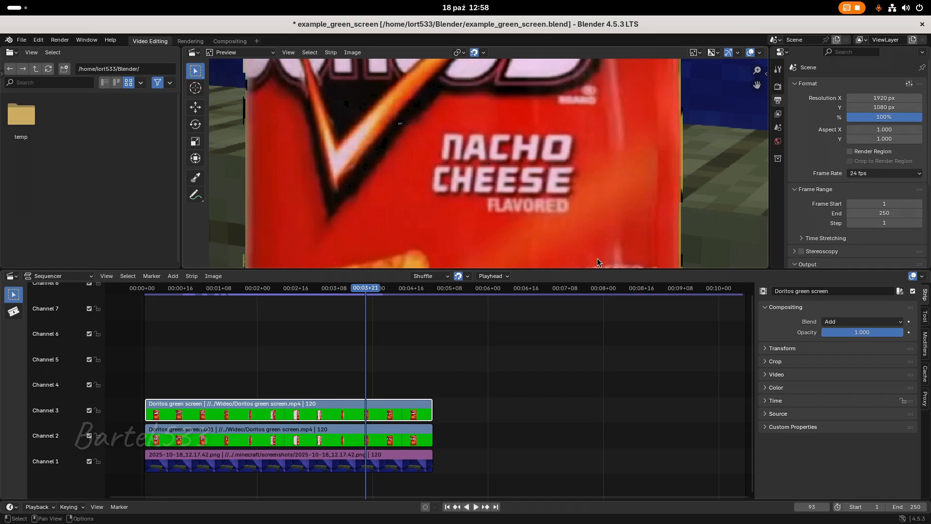
{"action": "scroll", "coordinate": [591, 237], "scroll_direction": "down", "scroll_amount": 2}
{"action": "scroll", "coordinate": [581, 223], "scroll_direction": "down", "scroll_amount": 1}
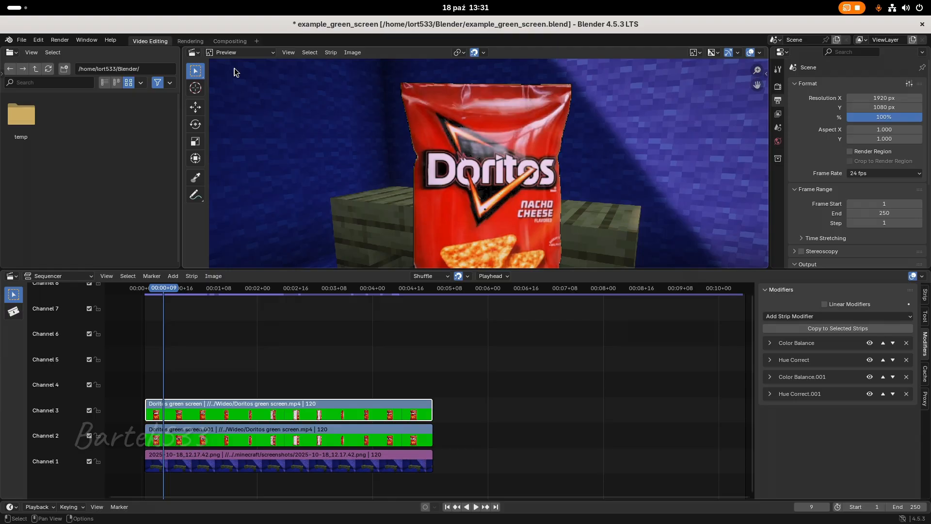
Look at the Compositing workspace, return to Video Editing, and check the bag's keying up to 00:01+11.
{"action": "left_click", "coordinate": [229, 41]}
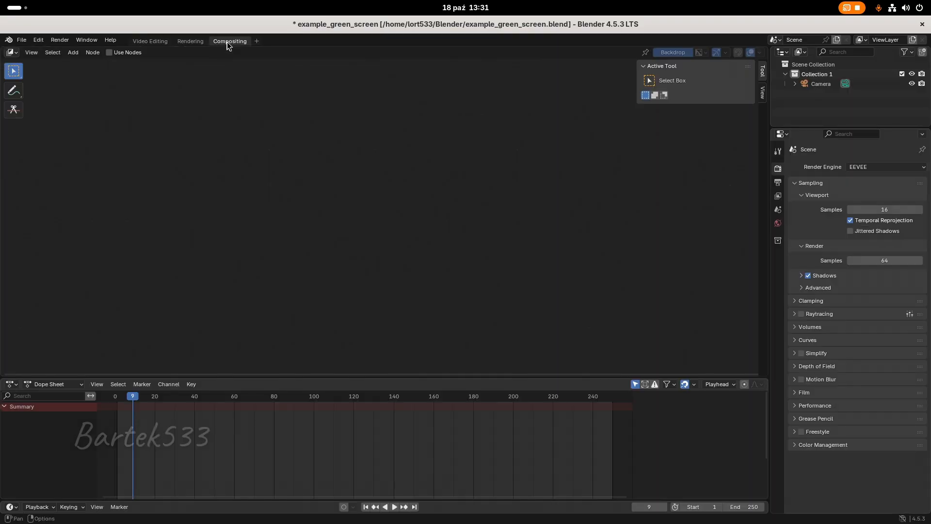
{"action": "left_click", "coordinate": [155, 41]}
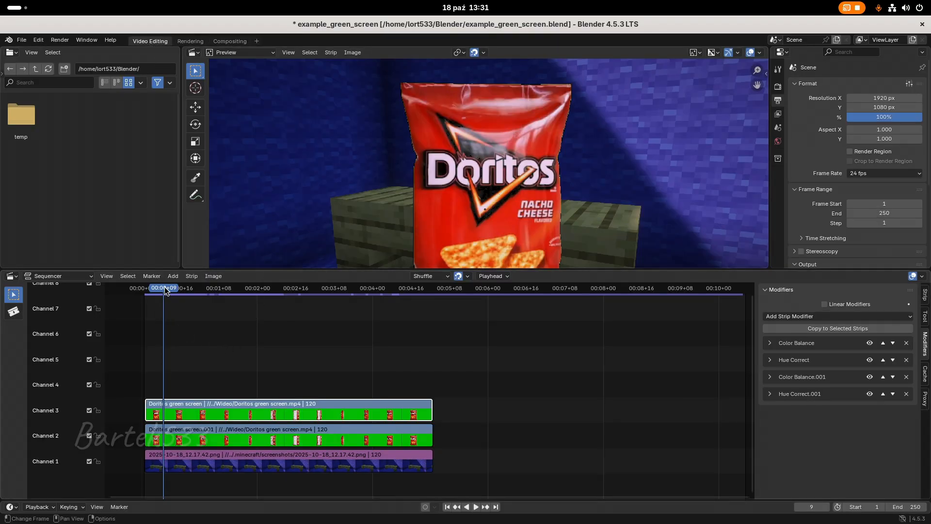
{"action": "left_click_drag", "start_coordinate": [165, 290], "coordinate": [230, 290]}
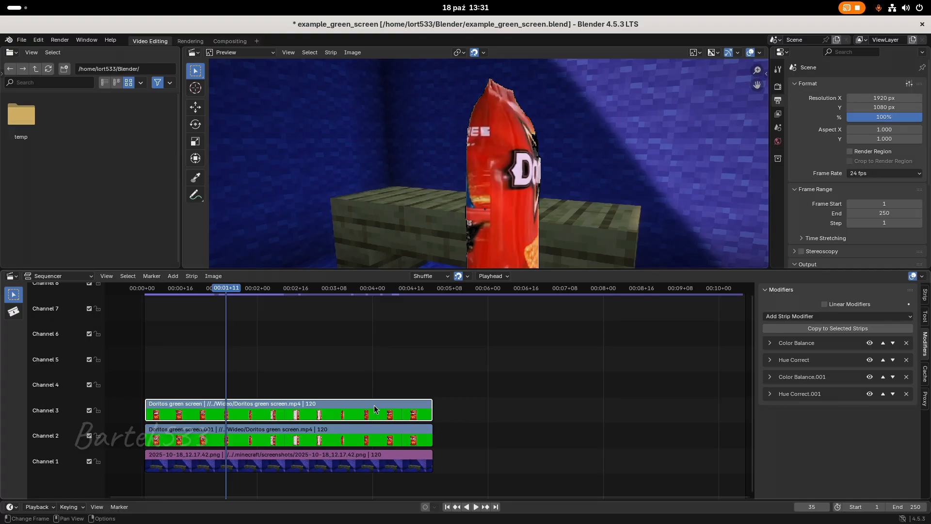
Connect the two Doritos strips on Channels 2 and 3 and check that they select together.
{"action": "scroll", "coordinate": [374, 405], "scroll_direction": "down", "scroll_amount": 2}
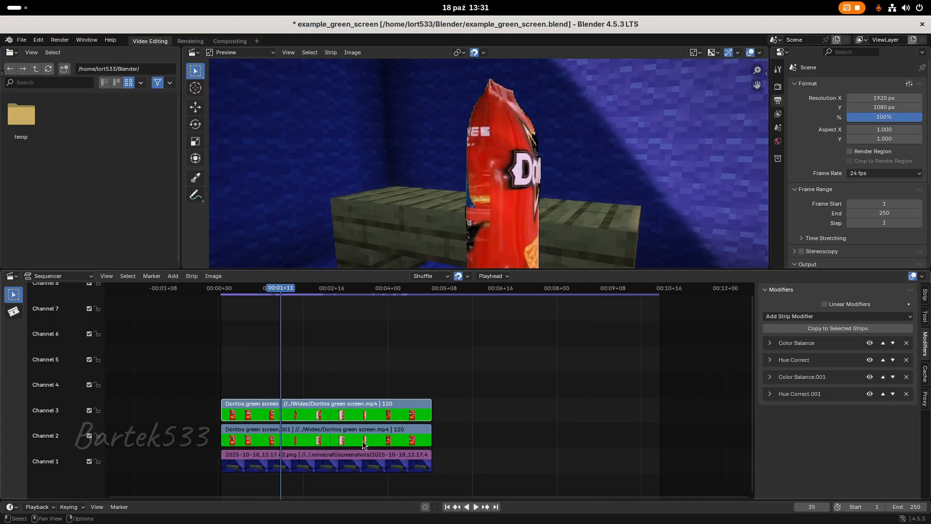
{"action": "right_click", "coordinate": [393, 416]}
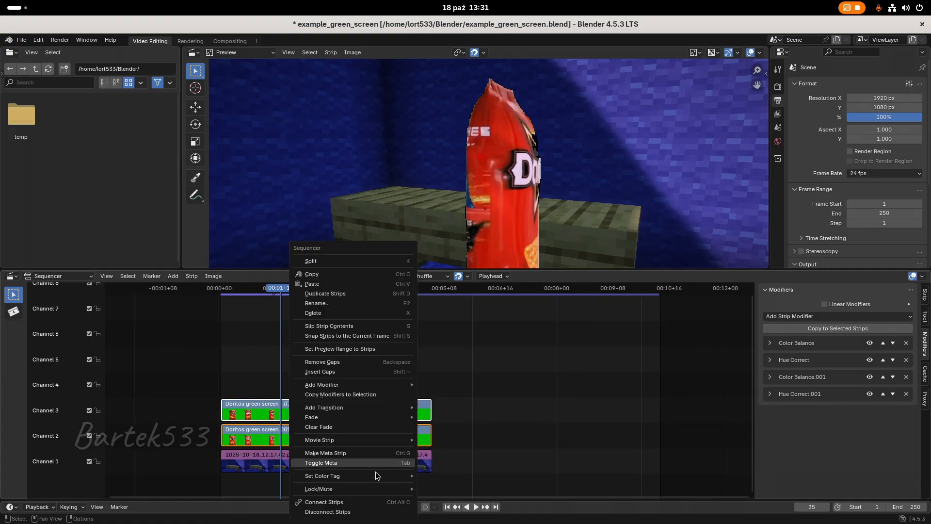
{"action": "left_click", "coordinate": [352, 503]}
{"action": "mouse_move", "coordinate": [320, 413]}
{"action": "left_mouse_down"}
{"action": "mouse_move", "coordinate": [379, 414]}
{"action": "mouse_move", "coordinate": [320, 413]}
{"action": "left_mouse_up"}
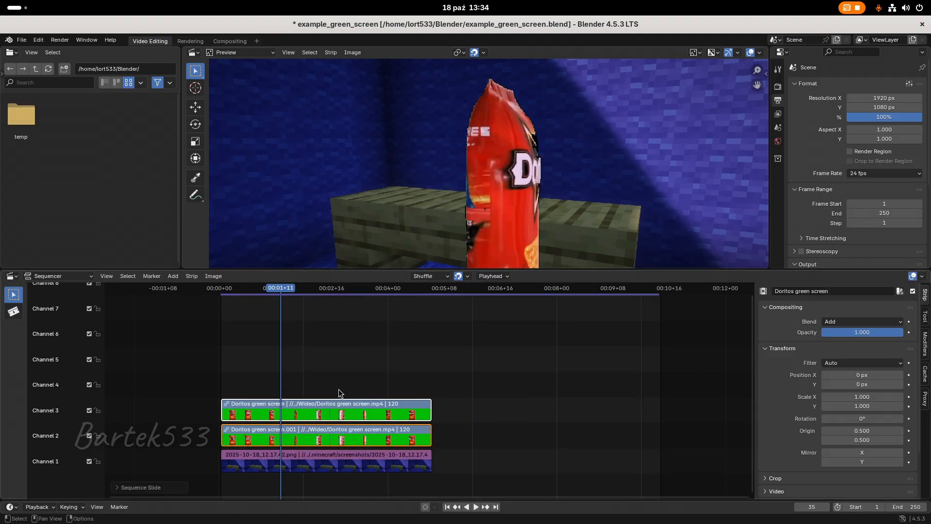
{"action": "left_click", "coordinate": [338, 390]}
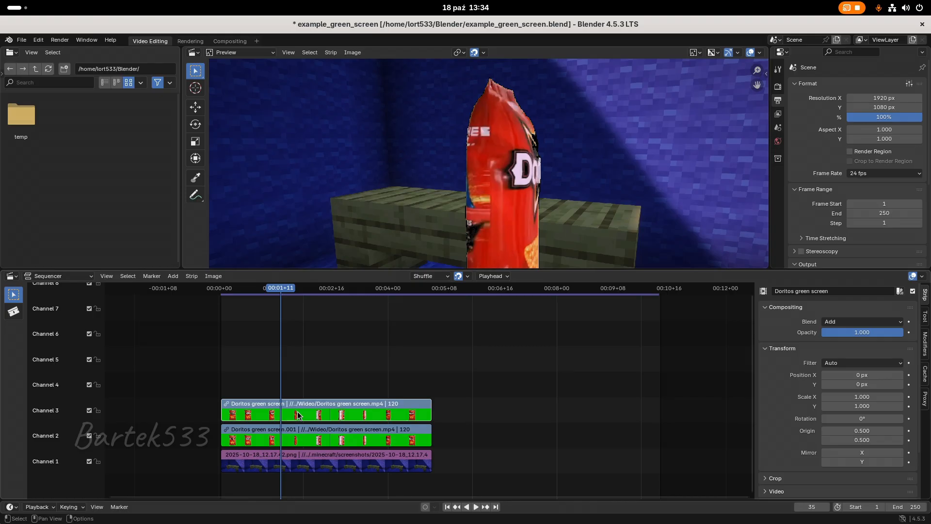
{"action": "left_click", "coordinate": [298, 414]}
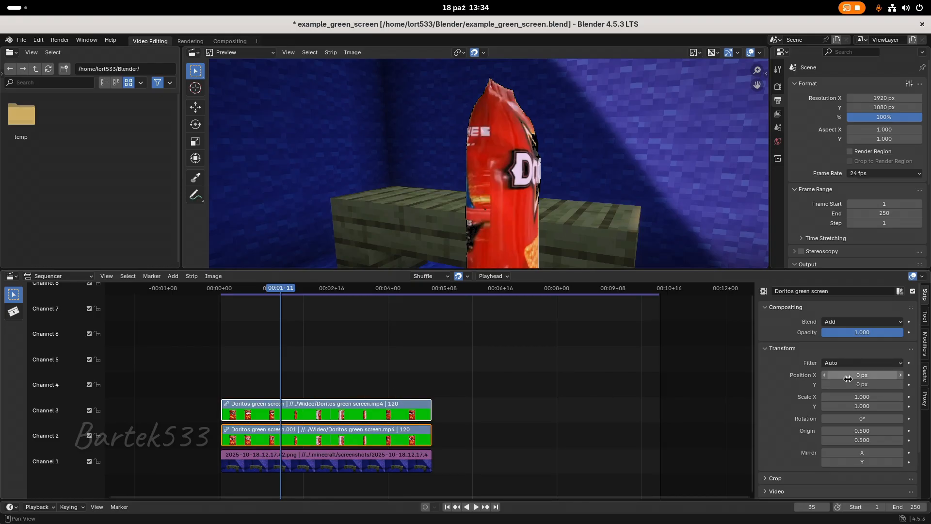
Scale the Channel 3 Doritos strip to 0.5 on X and Y and set its position to X -36 px, Y 251 px.
{"action": "left_click_drag", "start_coordinate": [848, 375], "coordinate": [927, 385]}
{"action": "mouse_move", "coordinate": [861, 398]}
{"action": "left_mouse_down"}
{"action": "mouse_move", "coordinate": [829, 397]}
{"action": "mouse_move", "coordinate": [861, 397]}
{"action": "left_mouse_up"}
{"action": "left_click", "coordinate": [865, 396]}
{"action": "type", "text": "0.5"}
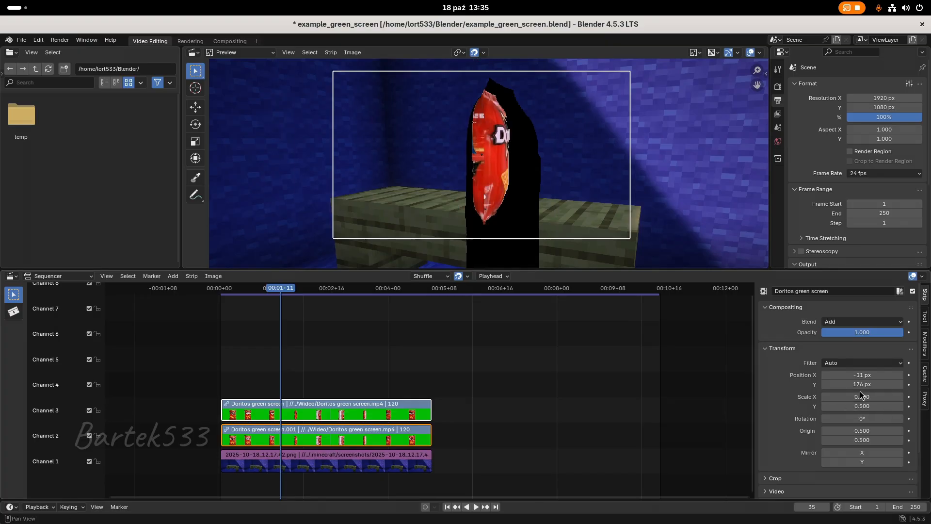
{"action": "left_click_drag", "start_coordinate": [861, 385], "coordinate": [898, 385]}
{"action": "left_click_drag", "start_coordinate": [861, 375], "coordinate": [849, 375]}
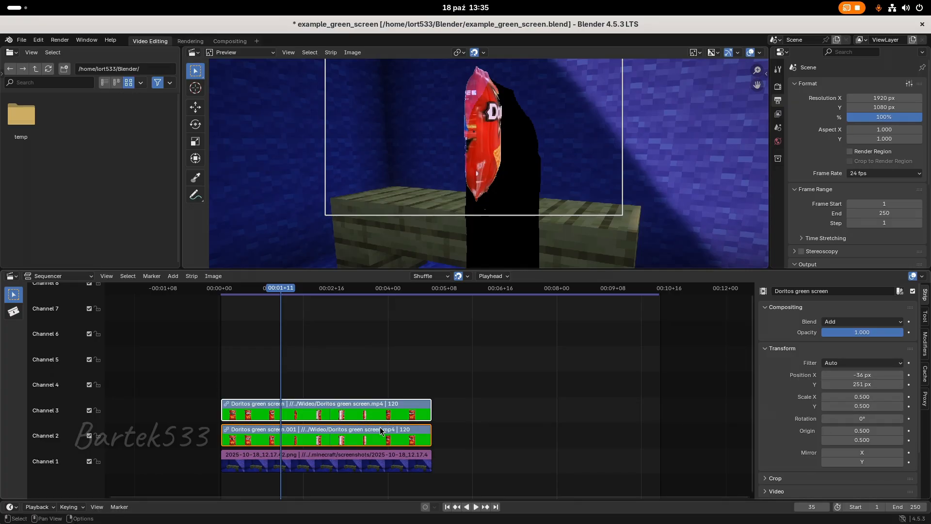
Set the position of the subtracting Doritos strip on Channel 2 to X -36 px, Y 251 px.
{"action": "left_click", "coordinate": [355, 437]}
{"action": "left_click", "coordinate": [838, 376]}
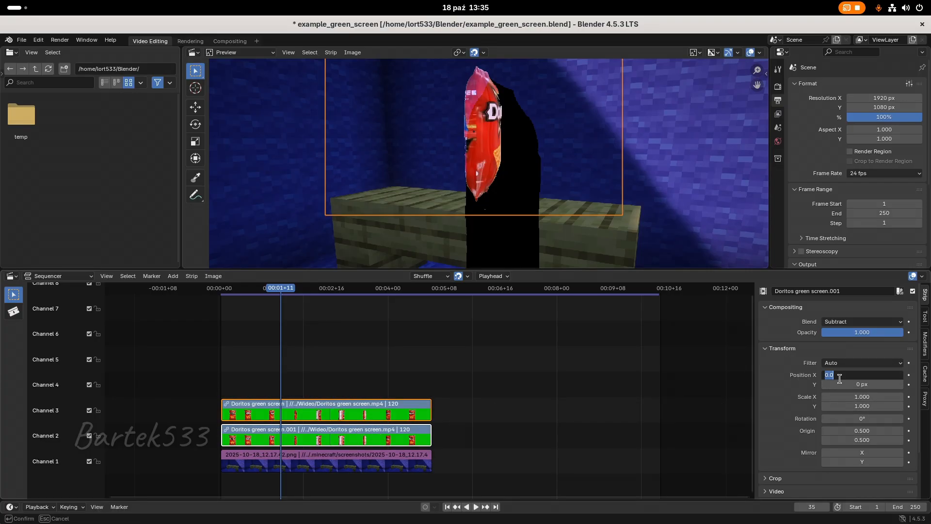
{"action": "type", "text": "-36"}
{"action": "key", "text": "Return"}
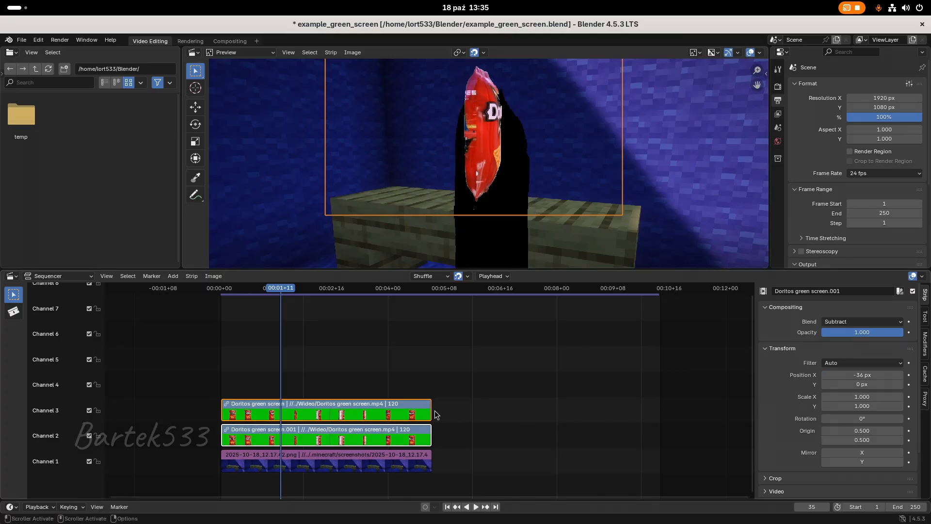
{"action": "left_click", "coordinate": [850, 385]}
{"action": "type", "text": "251"}
{"action": "key", "text": "Return"}
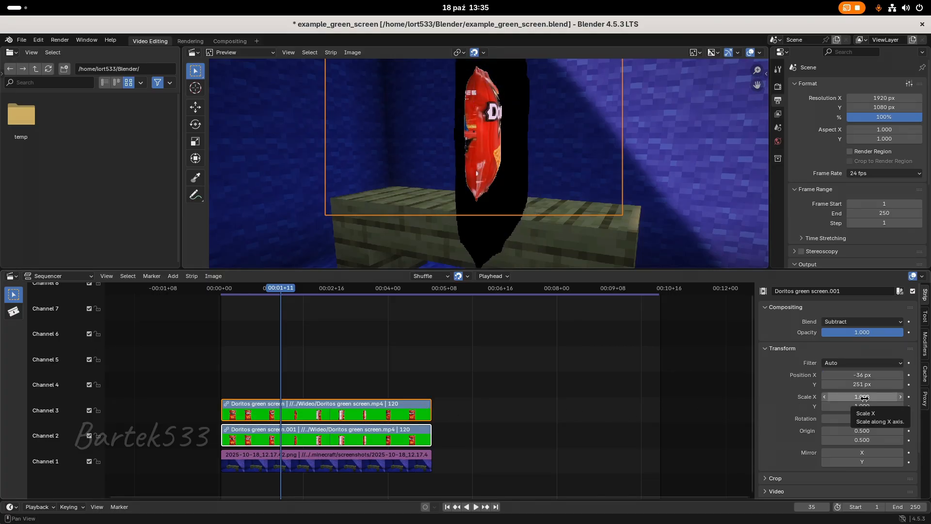
Scale the Channel 2 Doritos strip to 0.5 on both X and Y.
{"action": "left_click", "coordinate": [864, 397]}
{"action": "type", "text": "0.5"}
{"action": "key", "text": "Return"}
{"action": "left_click", "coordinate": [863, 406]}
{"action": "type", "text": "0"}
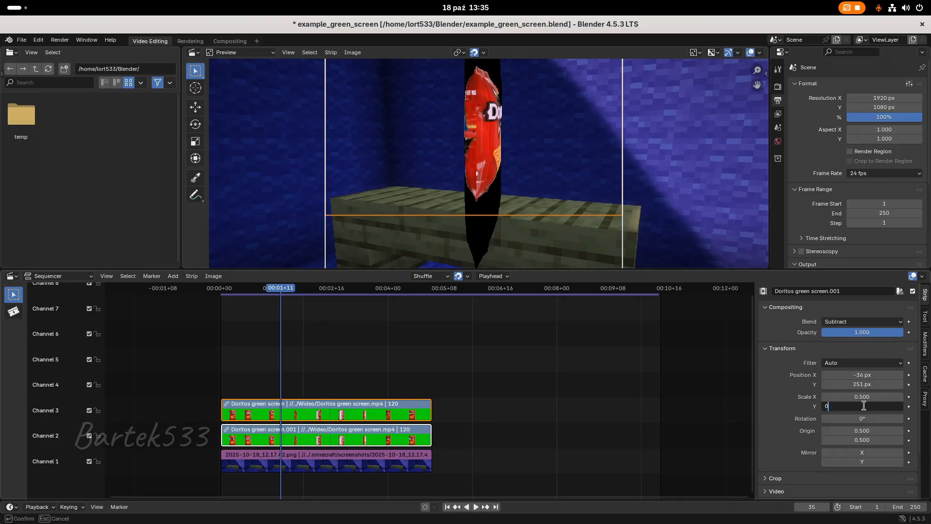
{"action": "type", "text": "."}
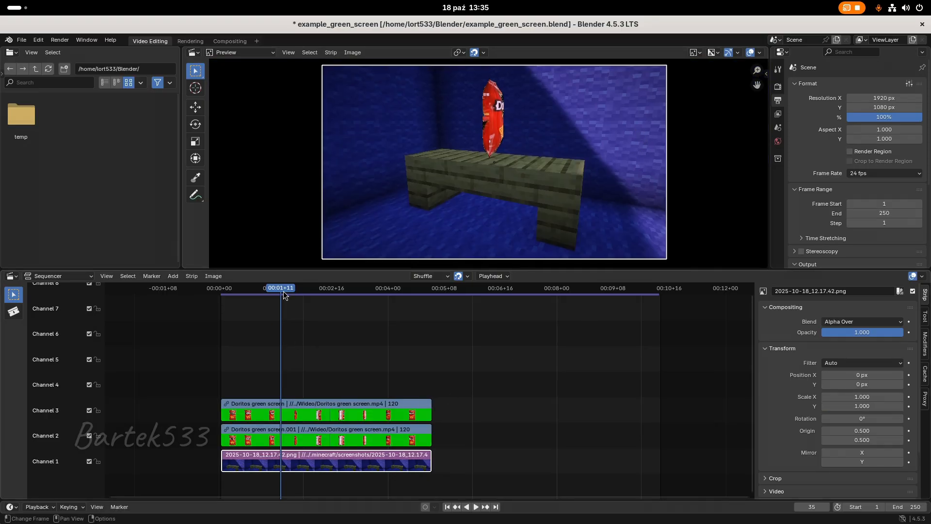
Scrub the composite to 00:04+11 to check the bag, look at the Compositing workspace, and return to Video Editing.
{"action": "left_click_drag", "start_coordinate": [285, 295], "coordinate": [406, 314]}
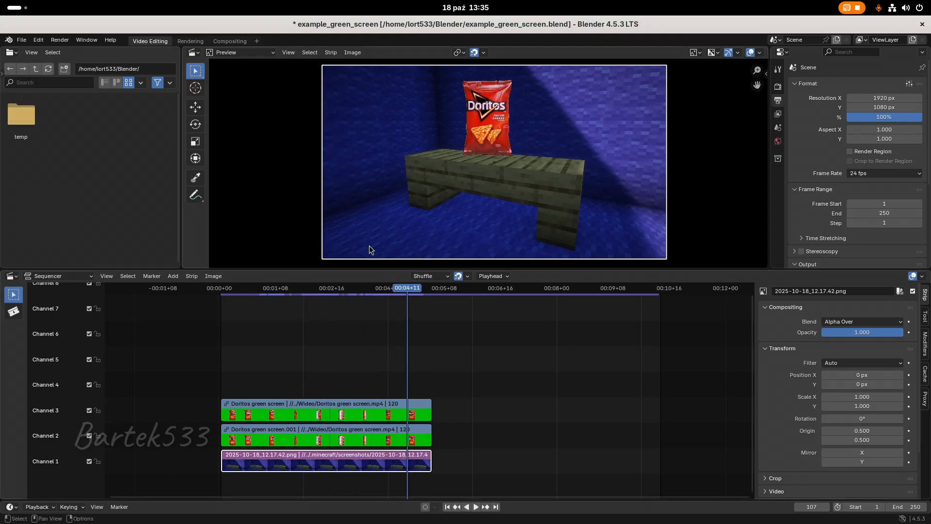
{"action": "left_click", "coordinate": [234, 41]}
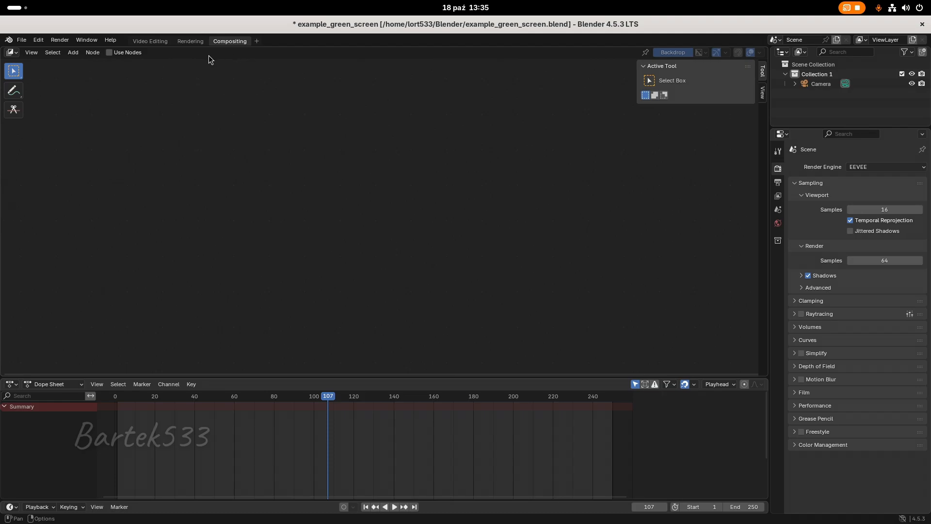
{"action": "left_click", "coordinate": [150, 42]}
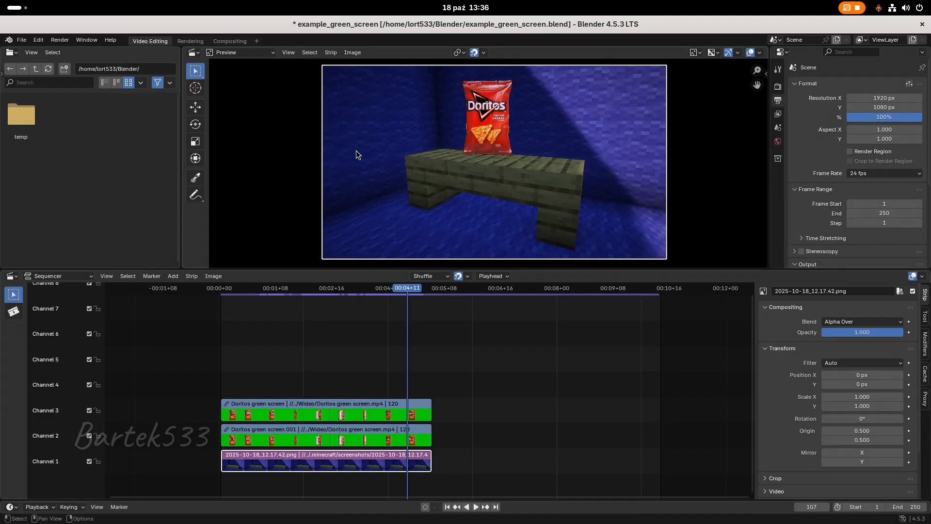